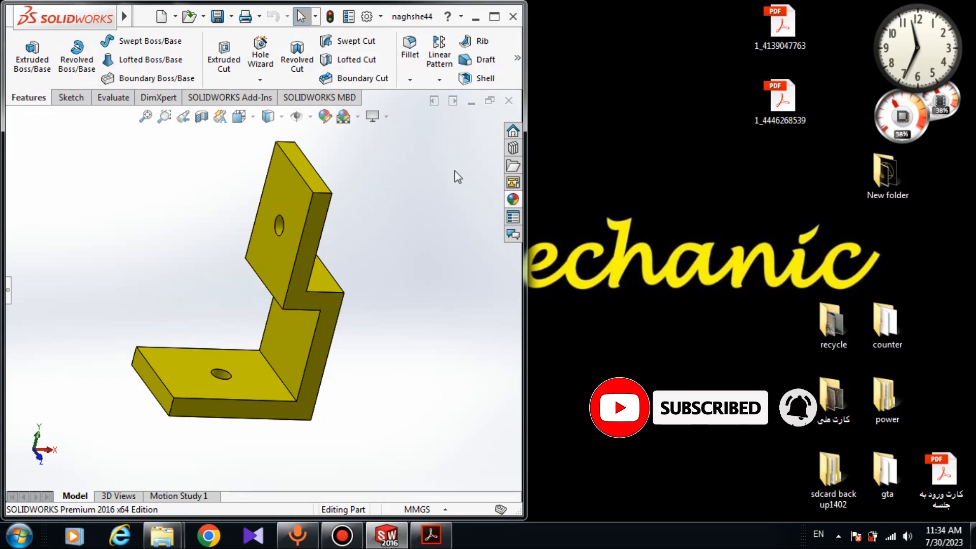
Bring up the 7.pdf drawing in Adobe Acrobat Reader beside the model and close the finished bracket part.
left_click(431, 535)
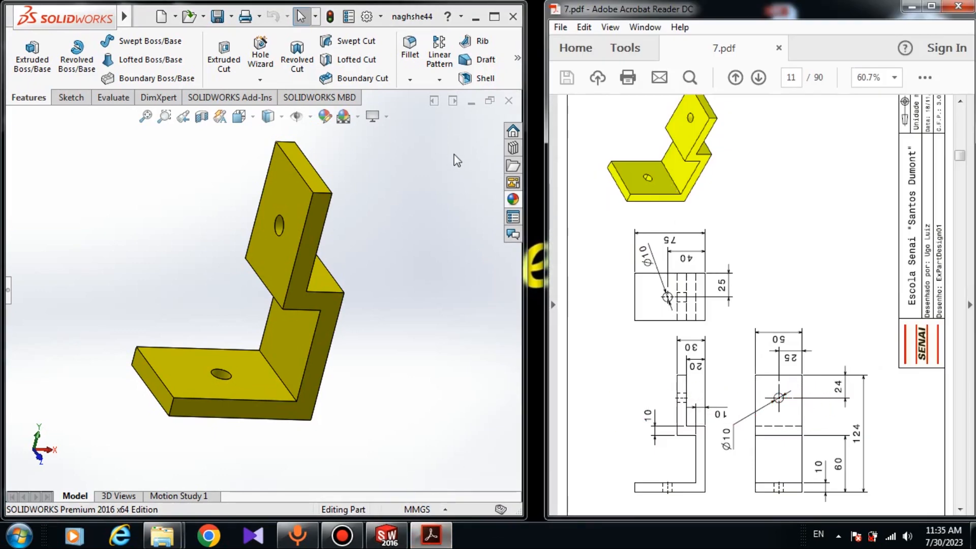
left_click(509, 101)
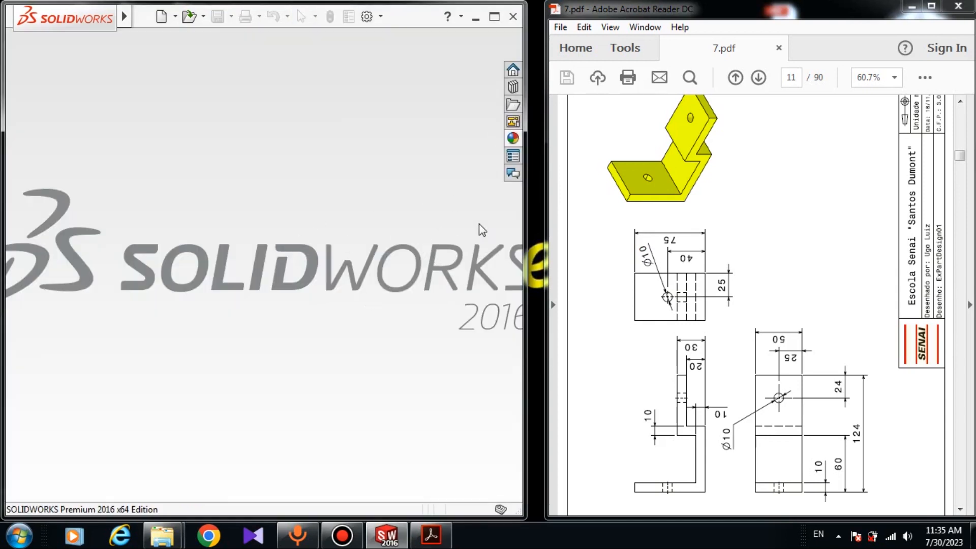
Create a new Part document.
left_click(171, 16)
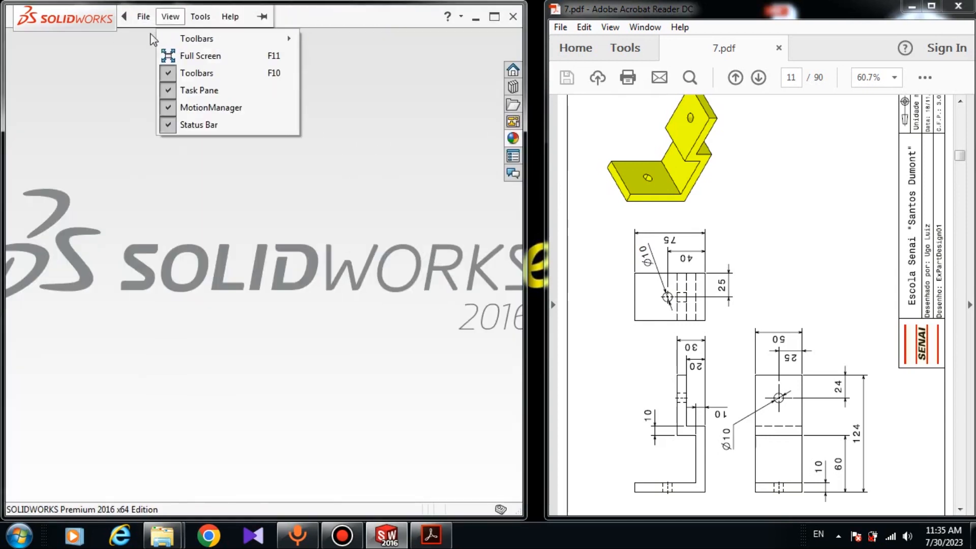
left_click(108, 135)
left_click(164, 23)
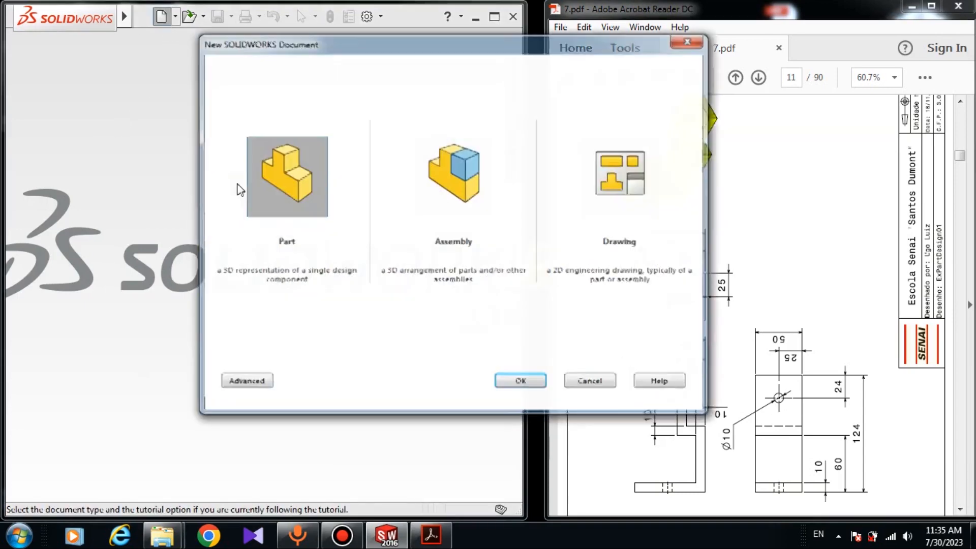
left_click(521, 382)
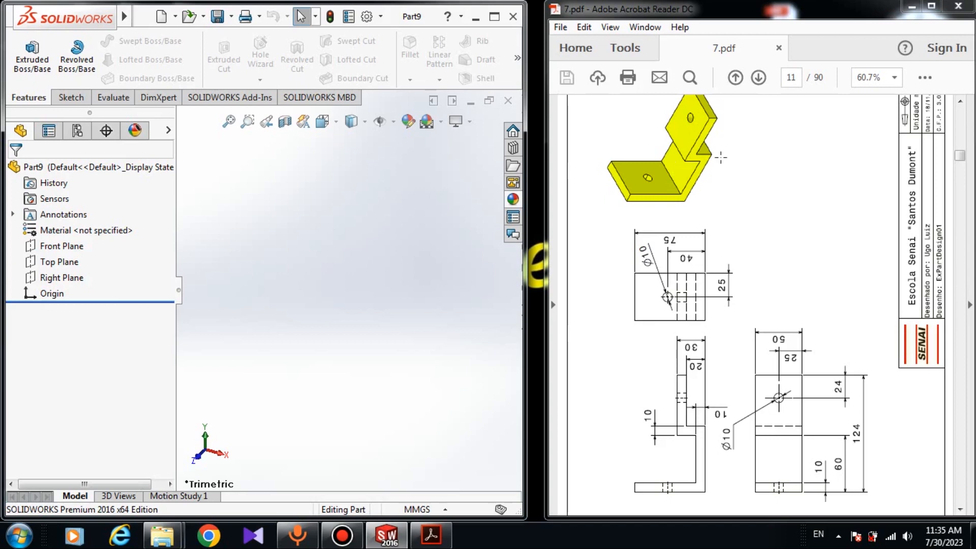
Start a new sketch on the Front Plane.
left_click(76, 247)
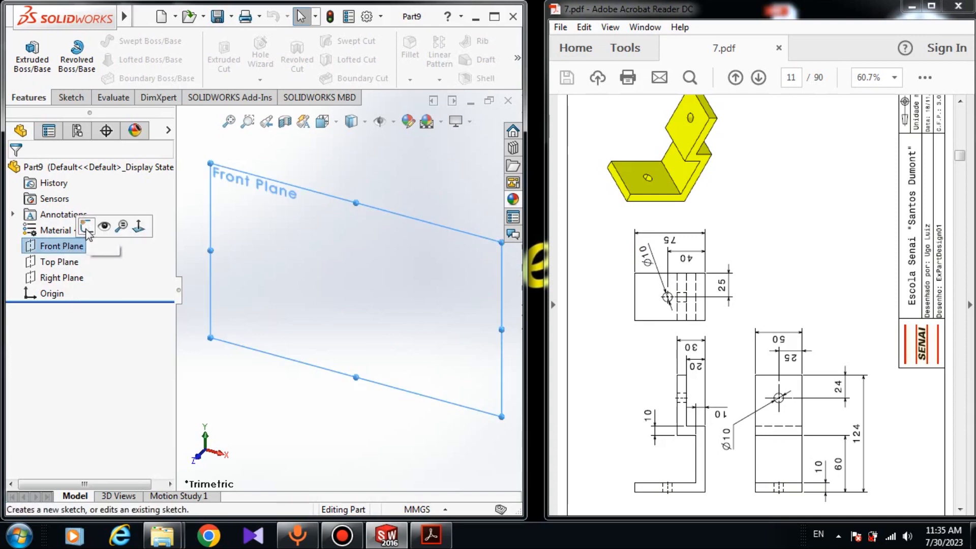
left_click(86, 227)
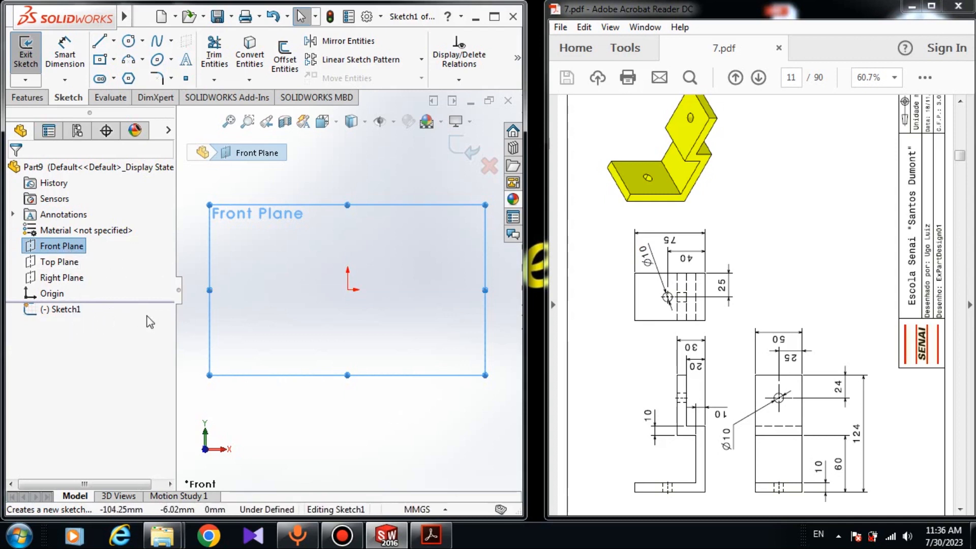
left_click(294, 431)
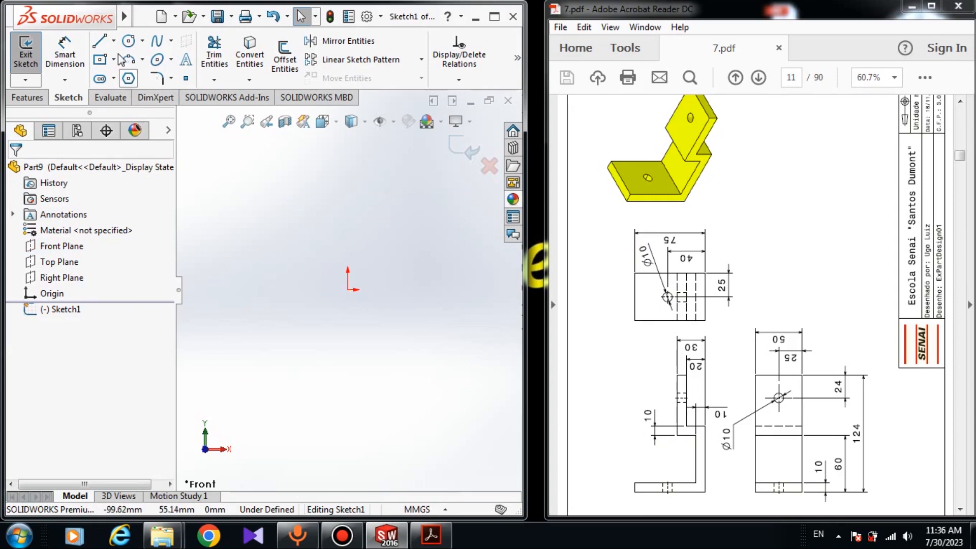
Sketch connected lines from the origin: about 79 mm vertically up, a short horizontal right, a vertical down and a horizontal right.
left_click(100, 41)
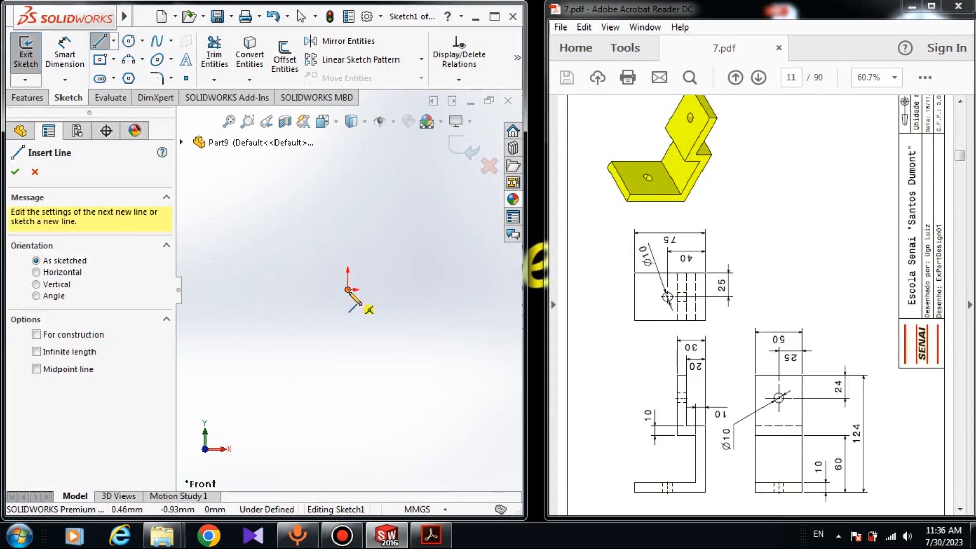
left_click(348, 290)
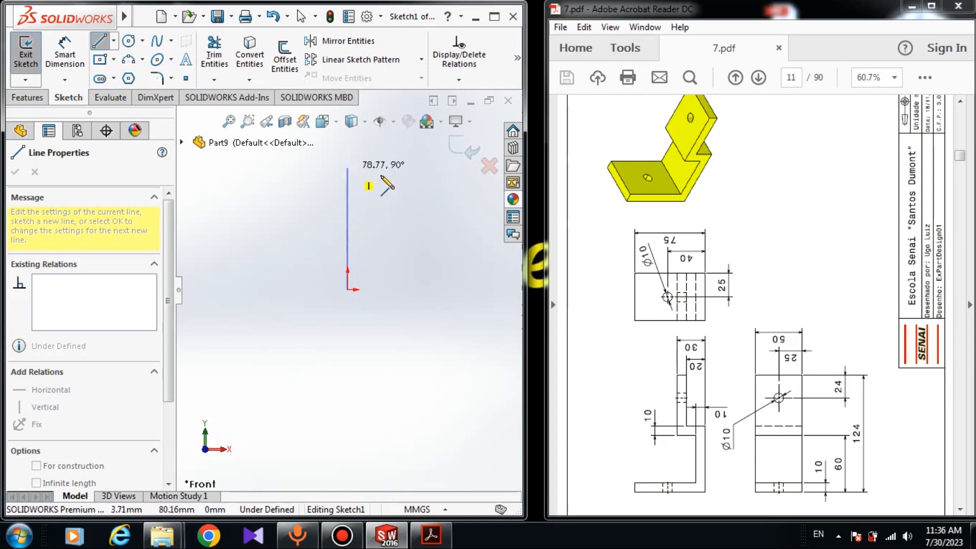
left_click(347, 168)
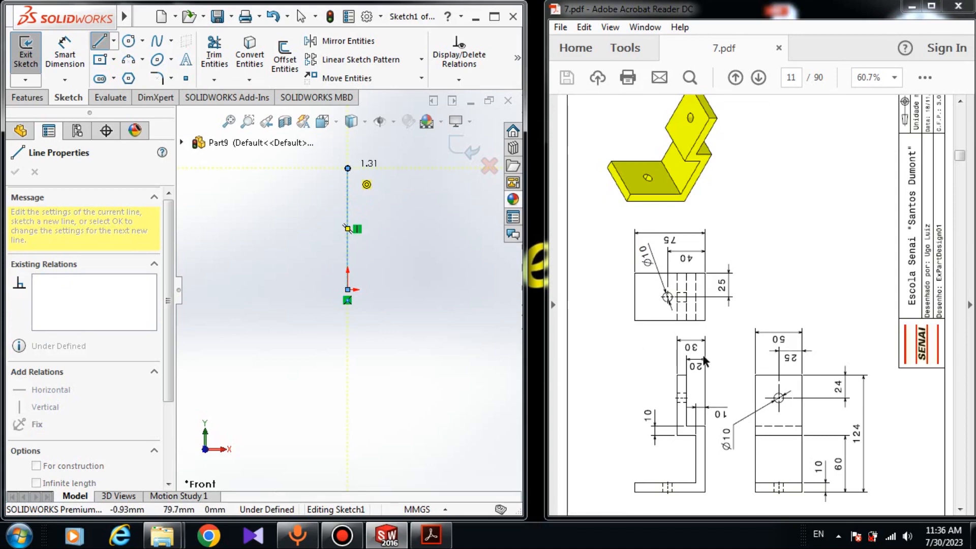
left_click(369, 169)
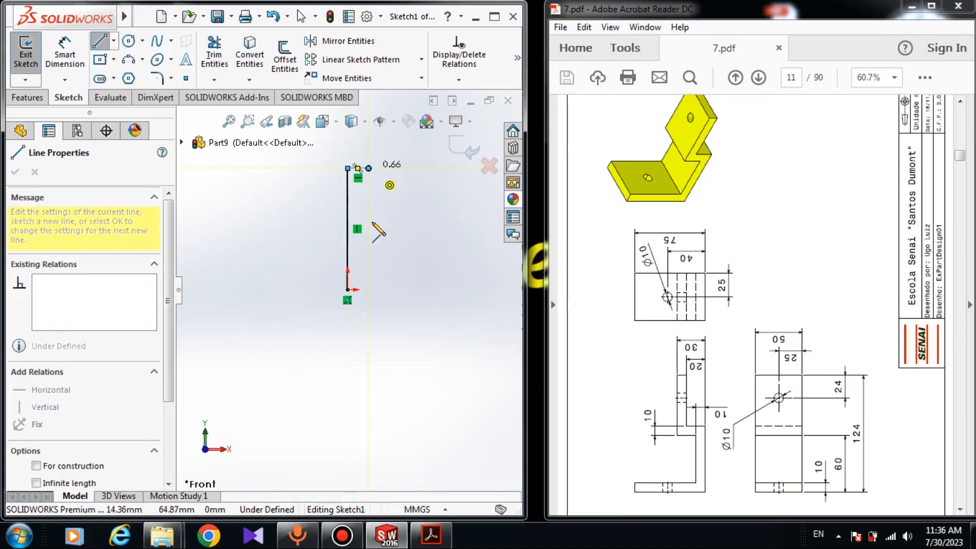
left_click(368, 271)
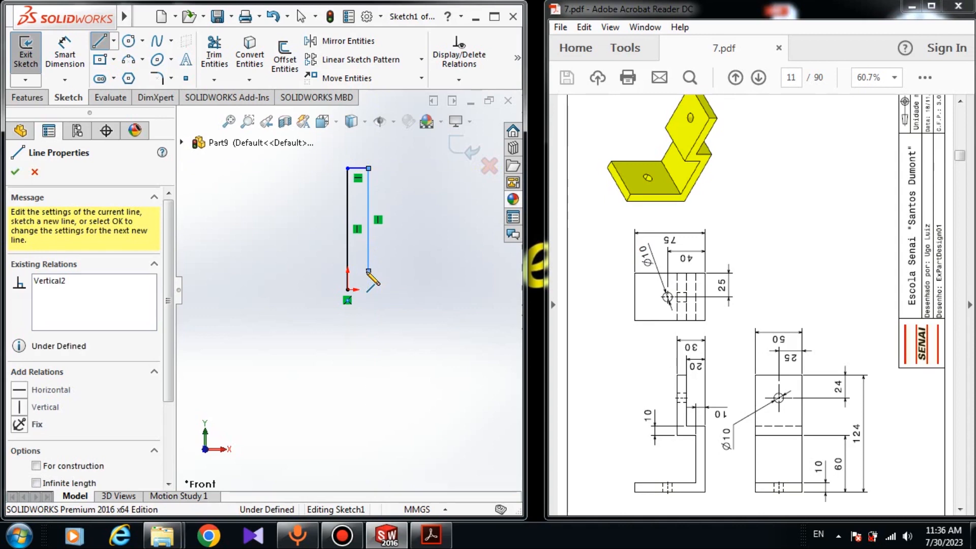
double_click(436, 271)
left_click(436, 271)
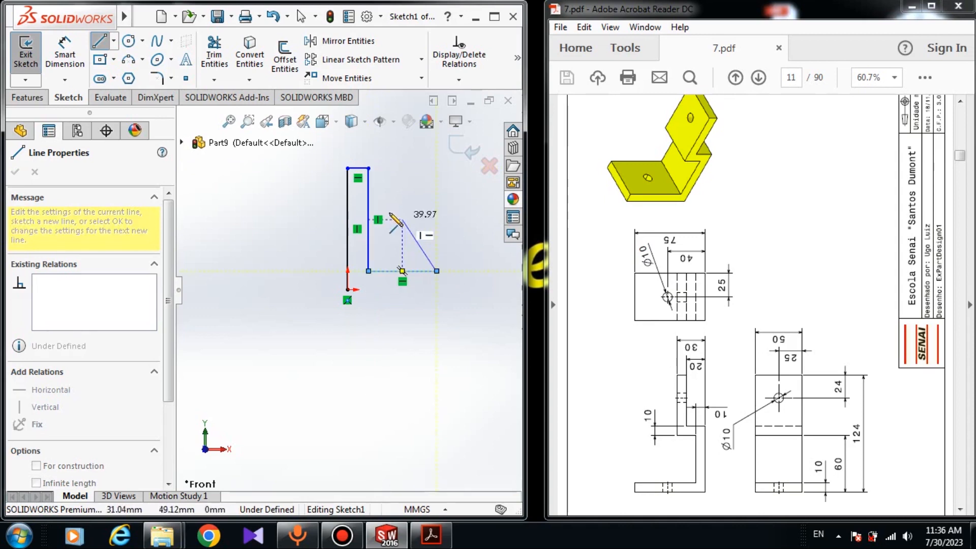
Toggle the display of sketch relations off and back on.
left_click(393, 122)
left_click(380, 280)
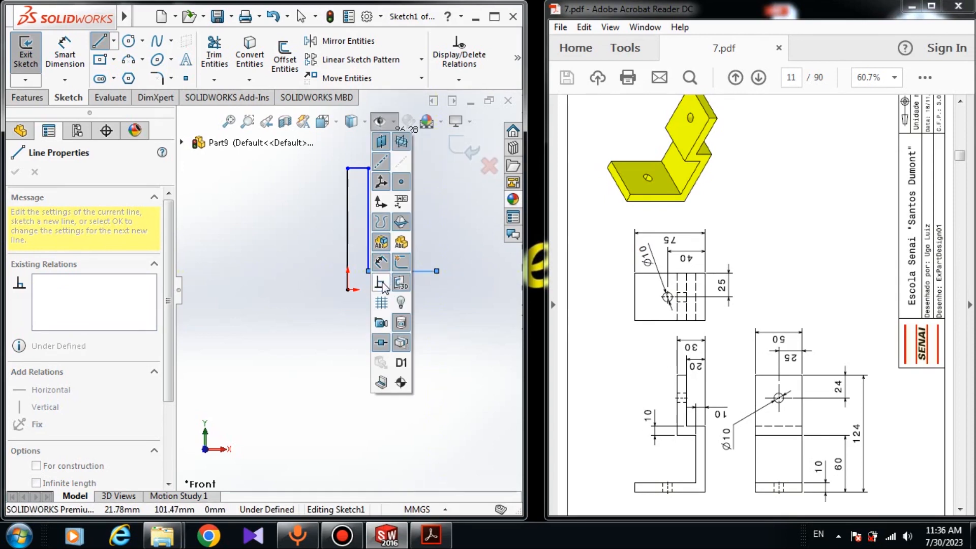
left_click(380, 280)
left_click(381, 259)
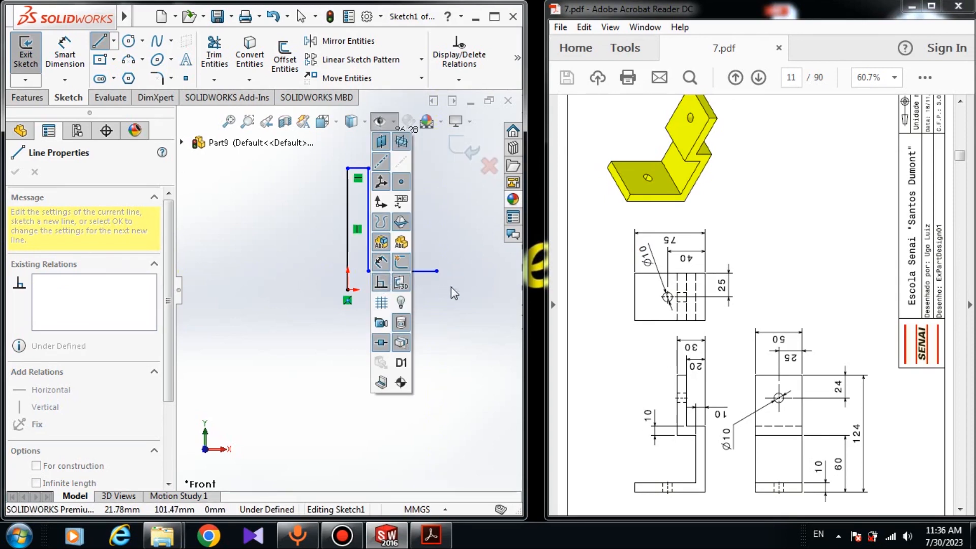
left_click(377, 121)
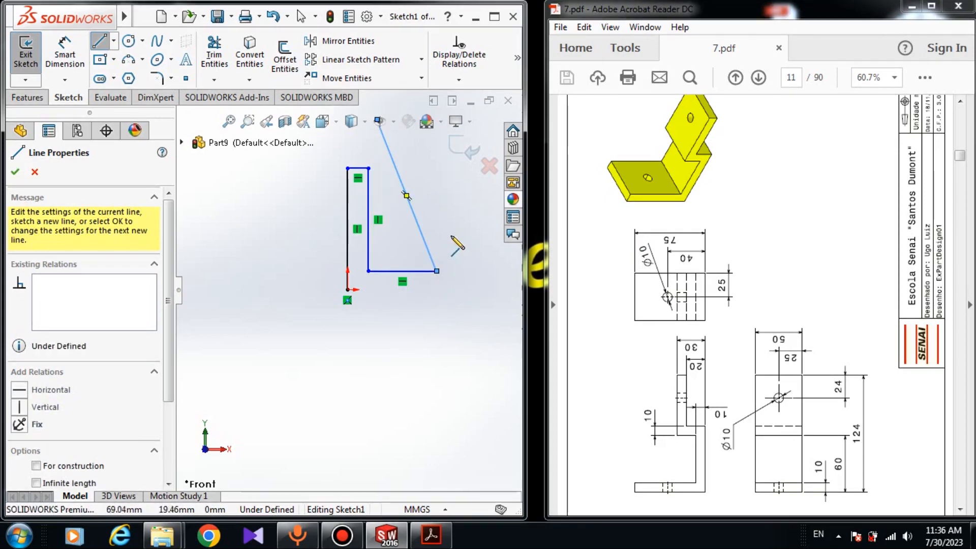
End the Line command and delete the stray slanted line from the profile's right end.
key("Escape")
key("Escape")
left_click(429, 255)
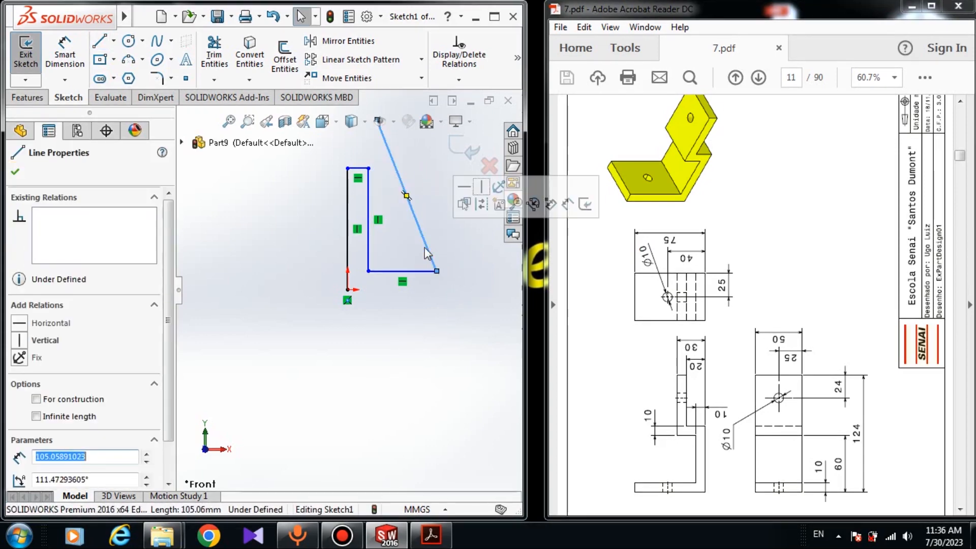
key("Delete")
Close the stepped profile with a vertical line about 87 mm down, the bottom flange extending left, and inner edges back to the origin.
left_click(99, 40)
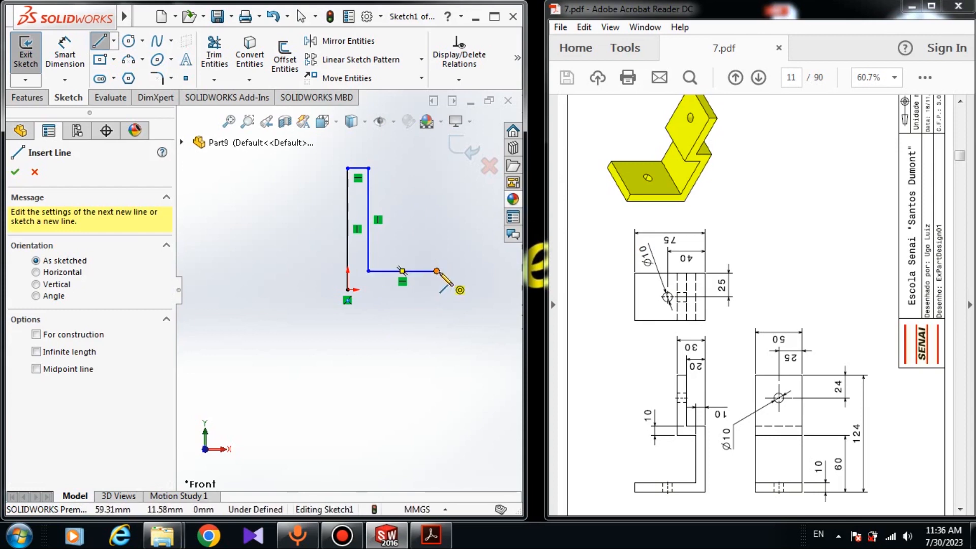
left_click(437, 270)
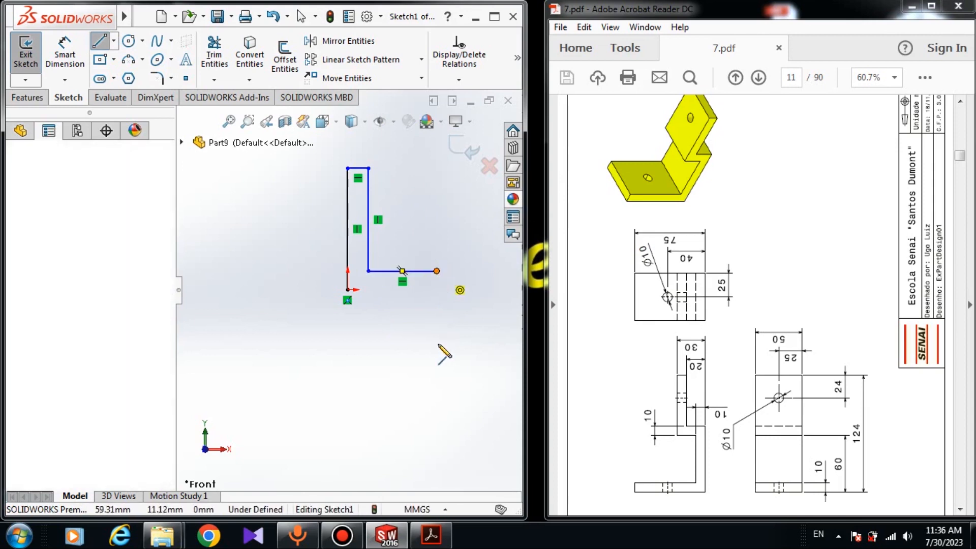
left_click(437, 406)
left_click(283, 405)
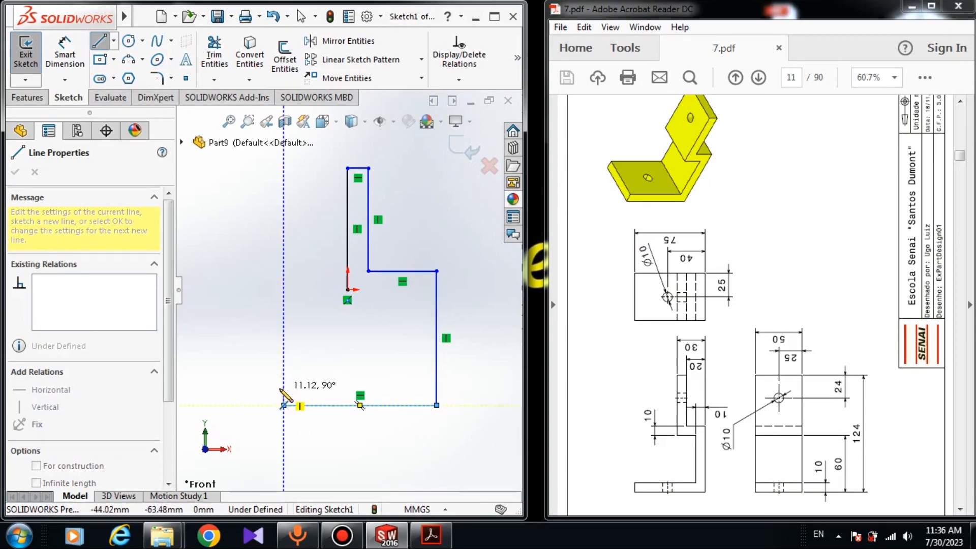
left_click(284, 388)
left_click(421, 388)
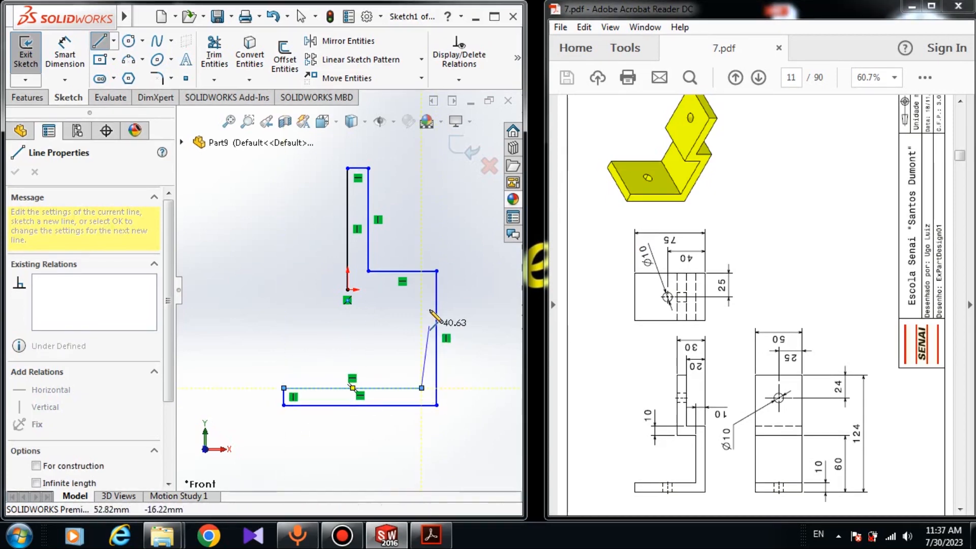
left_click(421, 290)
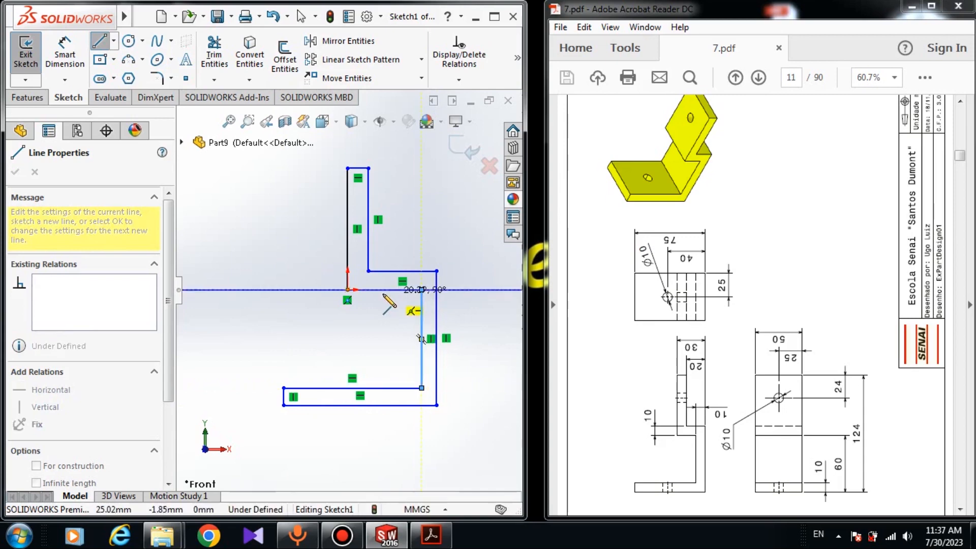
left_click(348, 290)
right_click(313, 352)
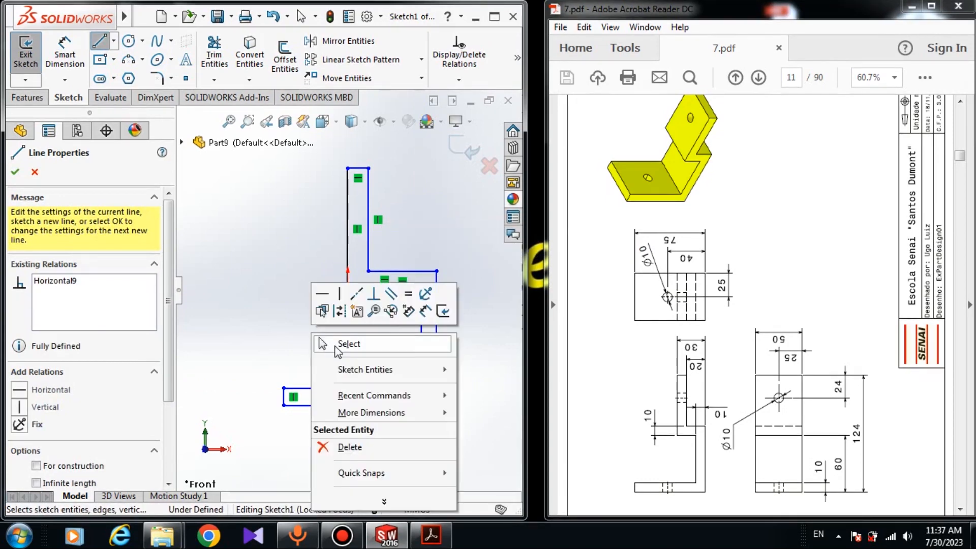
left_click(337, 345)
Dimension the distance between the upper leg's left edge and the profile's outer right edge as 30 mm.
left_click(64, 56)
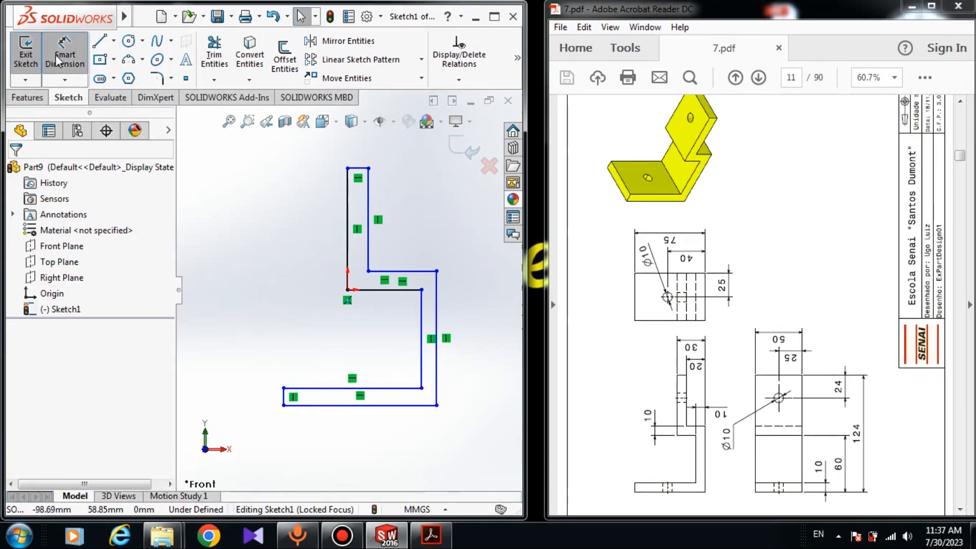
left_click(348, 217)
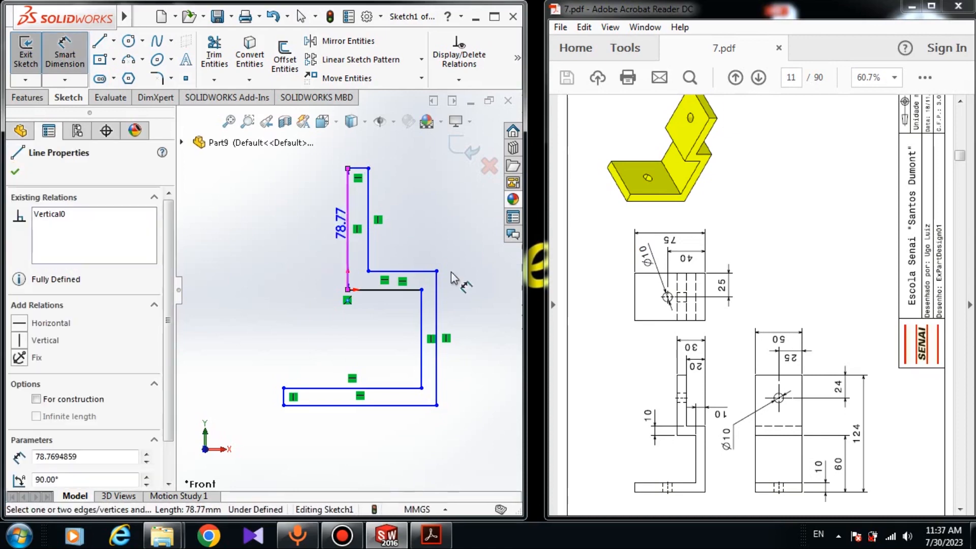
left_click(437, 305)
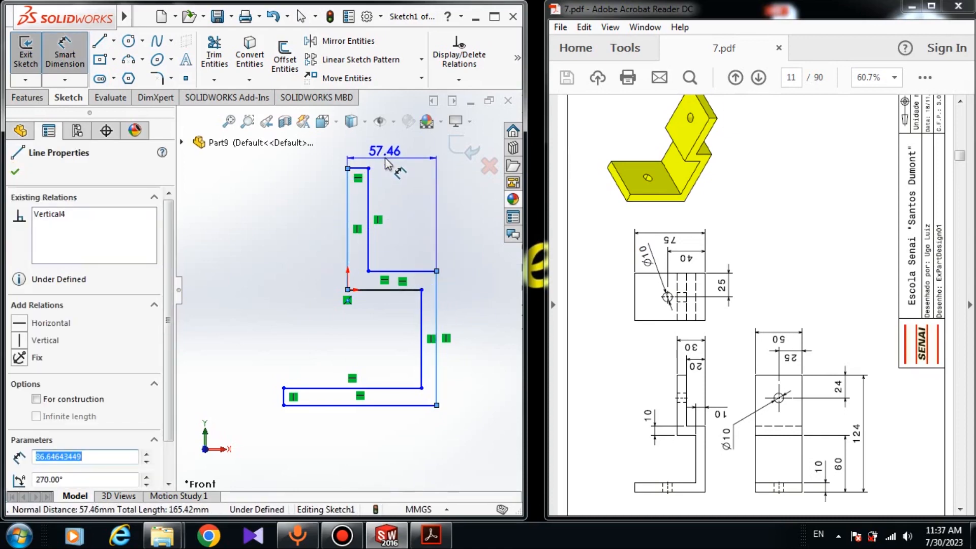
left_click(386, 159)
type("30")
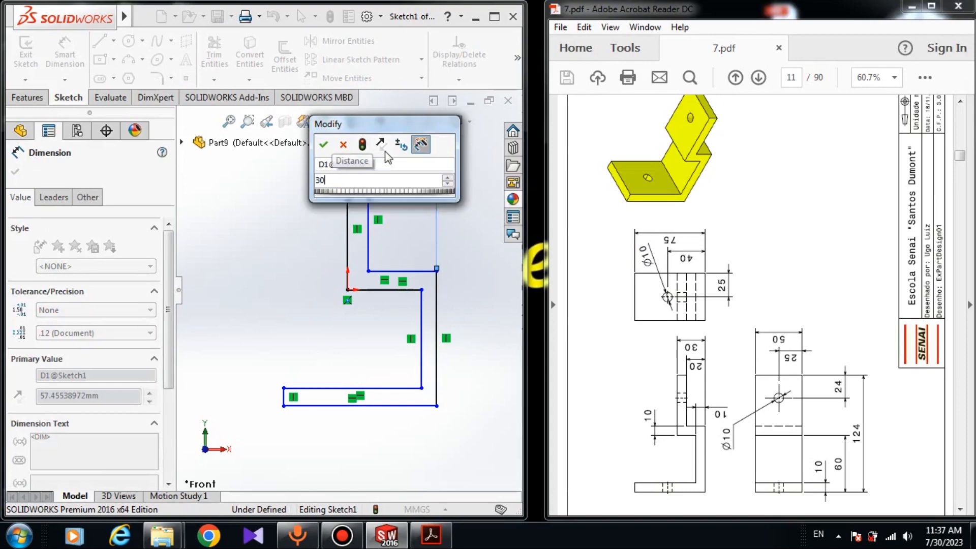
key("Return")
Dimension the distance between the upper leg's right edge and the profile's outer right edge as 20 mm.
left_click(235, 279)
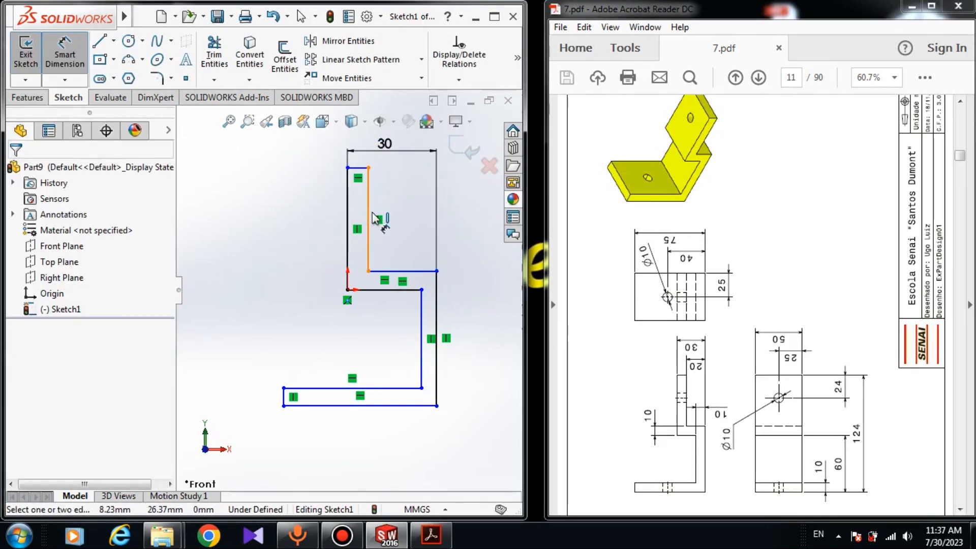
left_click(370, 229)
left_click(435, 292)
left_click(404, 192)
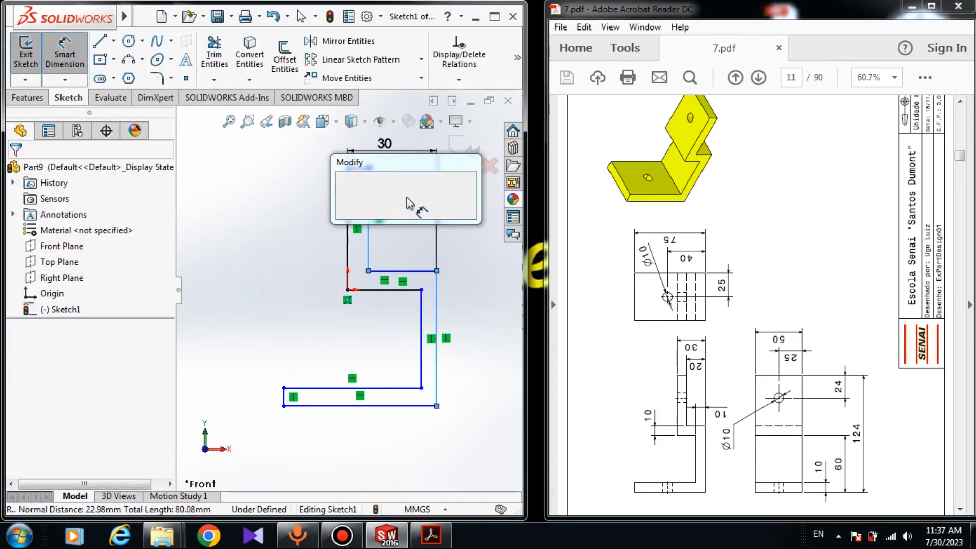
type("20")
key("Return")
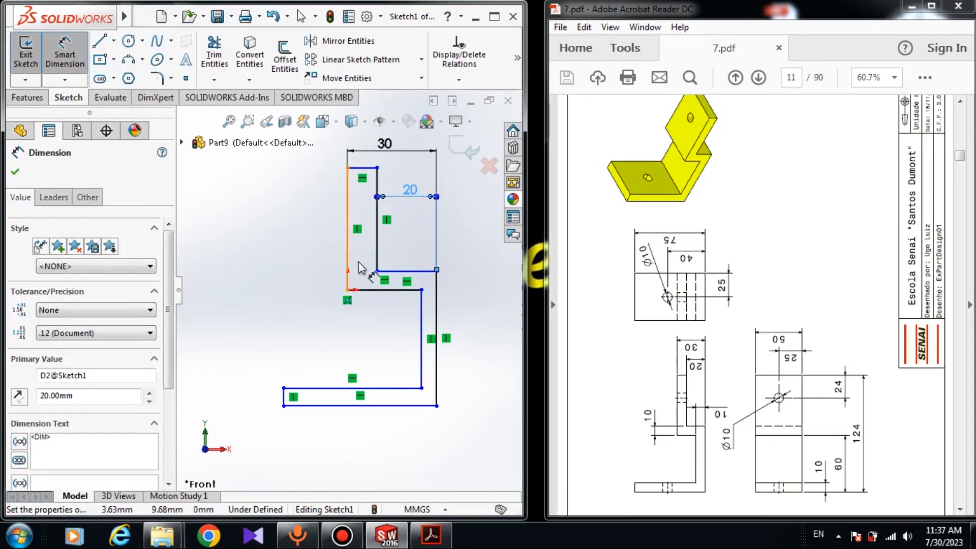
Dimension the thickness of the middle horizontal step as 10 mm.
left_click(398, 271)
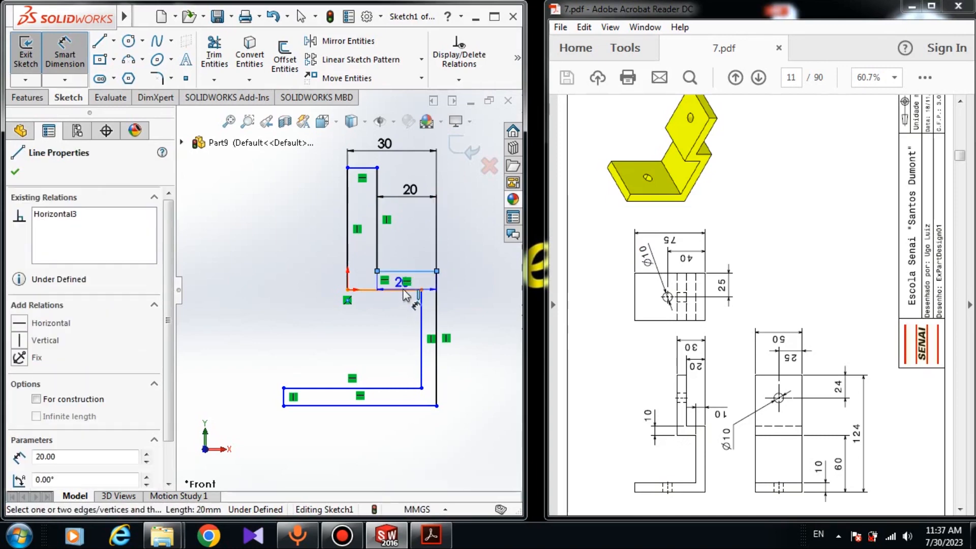
left_click(405, 290)
left_click(316, 294)
type("10")
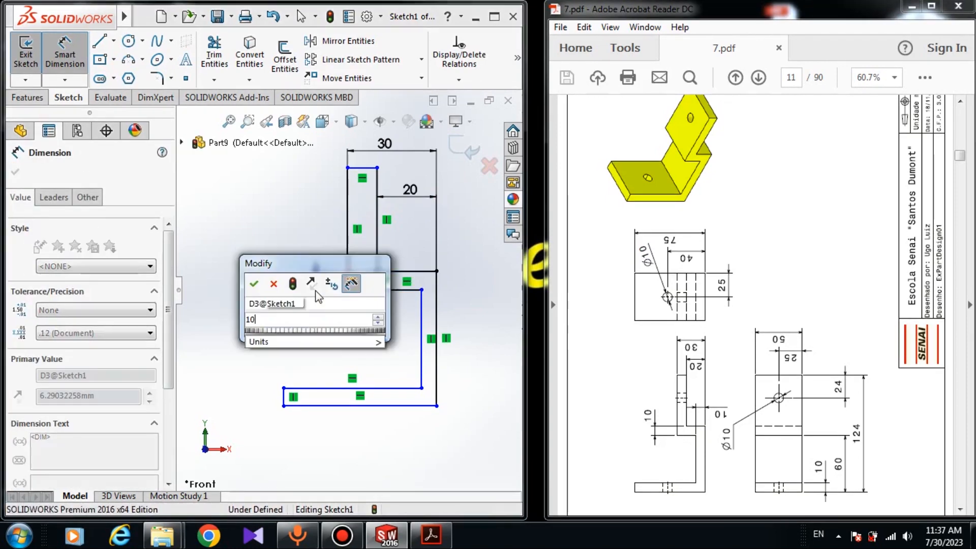
key("Return")
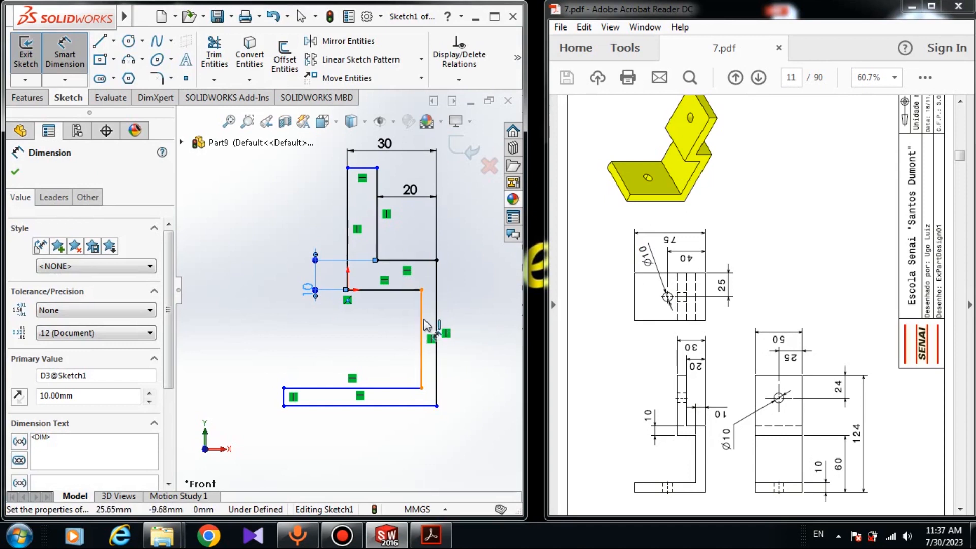
Dimension the lower vertical wall's thickness as 10 mm and pull the bottom flange's free upper corner outward to about X -33, Y -27 mm.
left_click(422, 327)
left_click(437, 325)
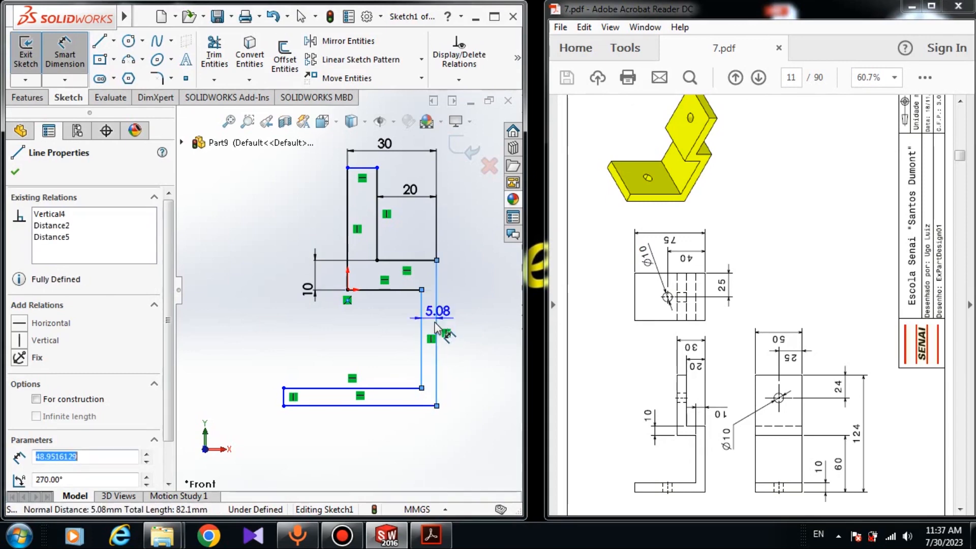
left_click(465, 324)
type("10")
key("Return")
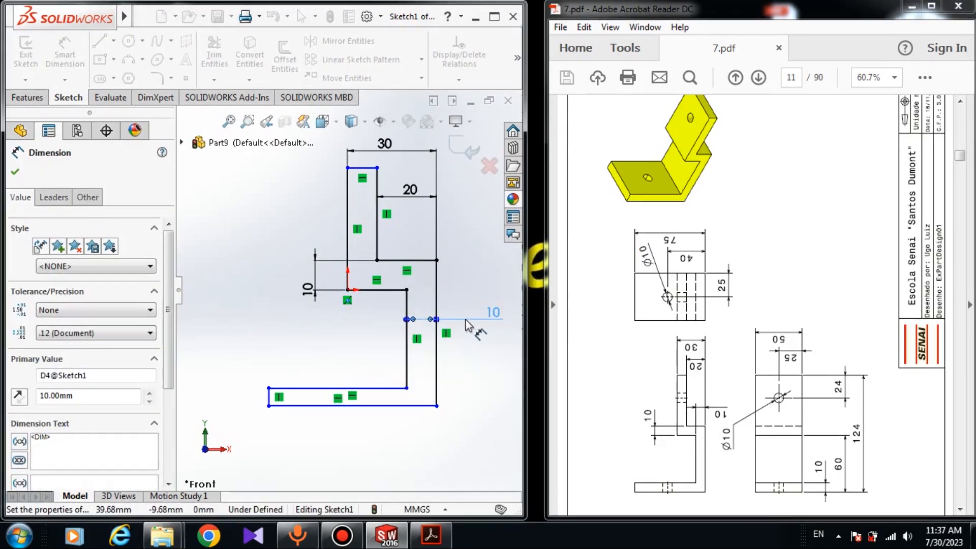
key("Escape")
left_click_drag(269, 388, 249, 369)
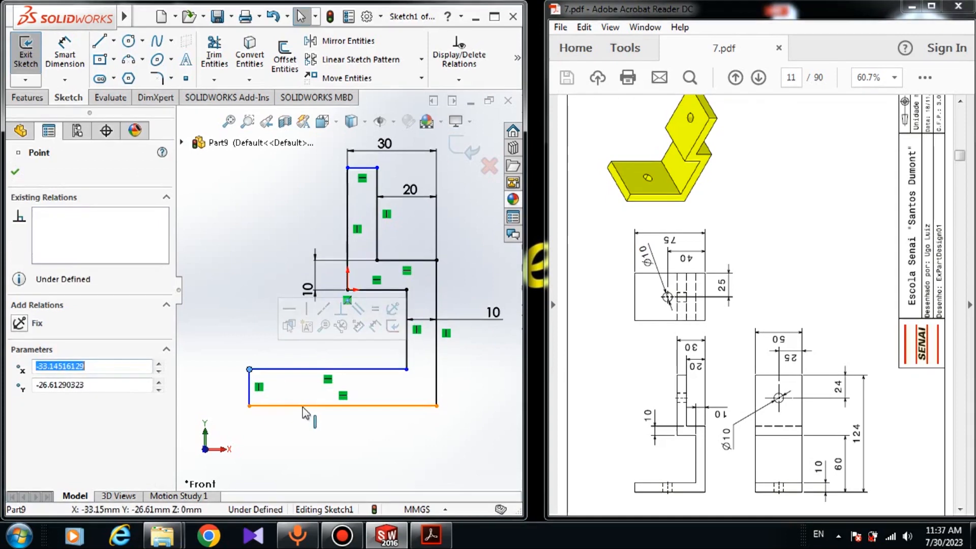
left_click(325, 362)
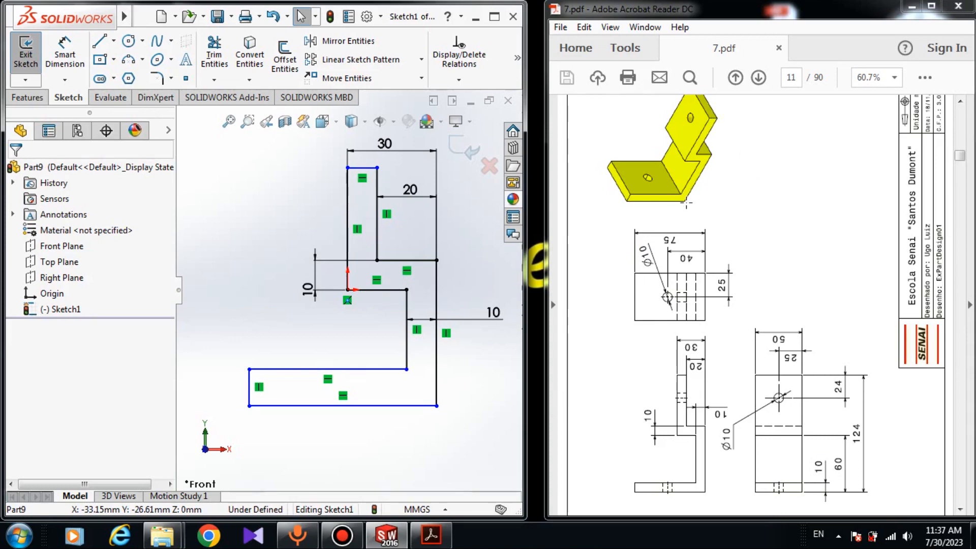
Dimension the overall height from the upper leg's top edge to the bottom flange's lower edge as 124 mm.
left_click(72, 65)
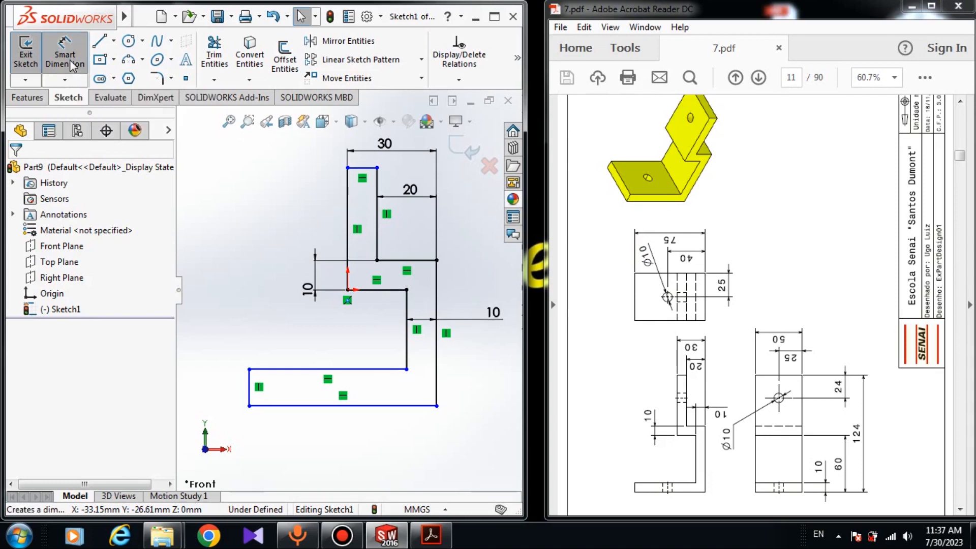
left_click(356, 168)
left_click(368, 405)
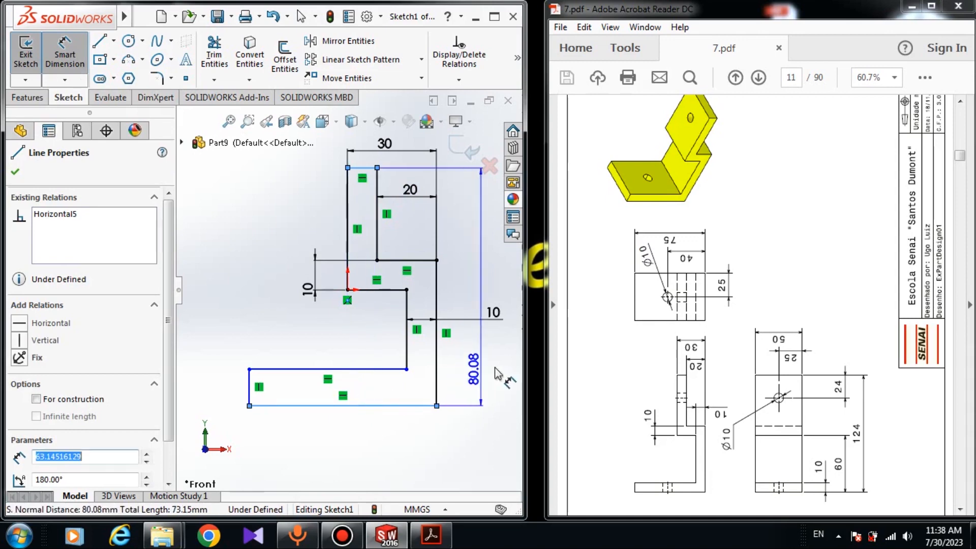
left_click(489, 335)
type("12")
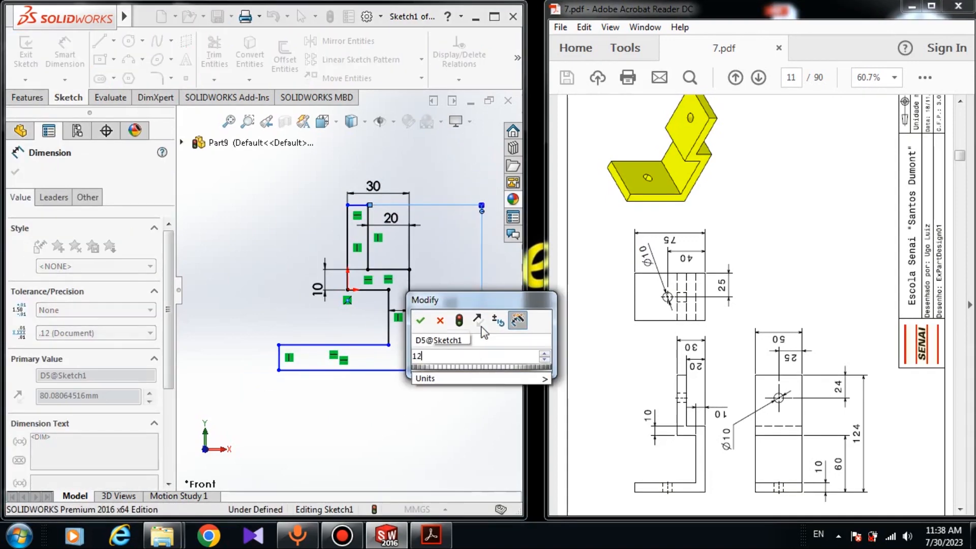
type("4")
key("Return")
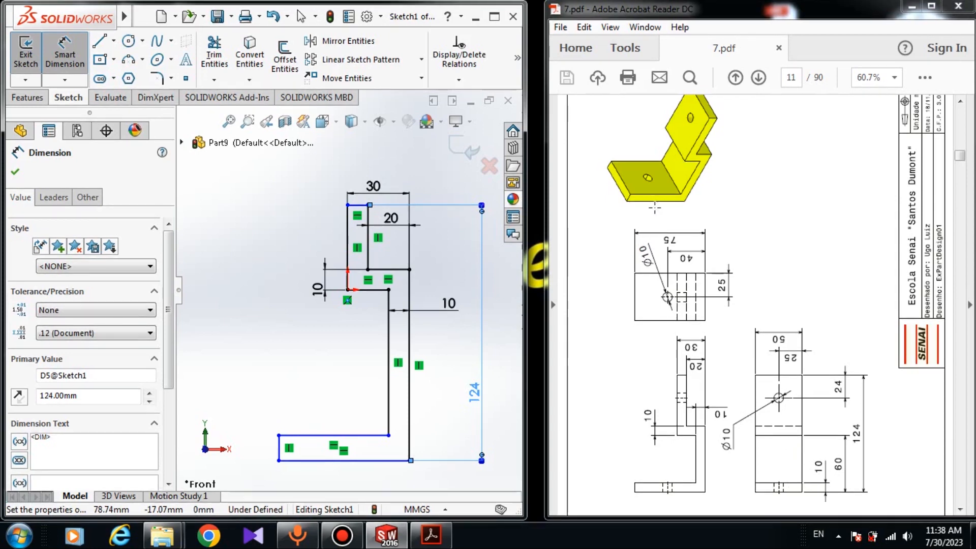
left_click(246, 351)
Dimension the height from the middle step's underside to the flange's lower edge as 60 mm and pull the flange's free upper corner outward.
left_click(368, 290)
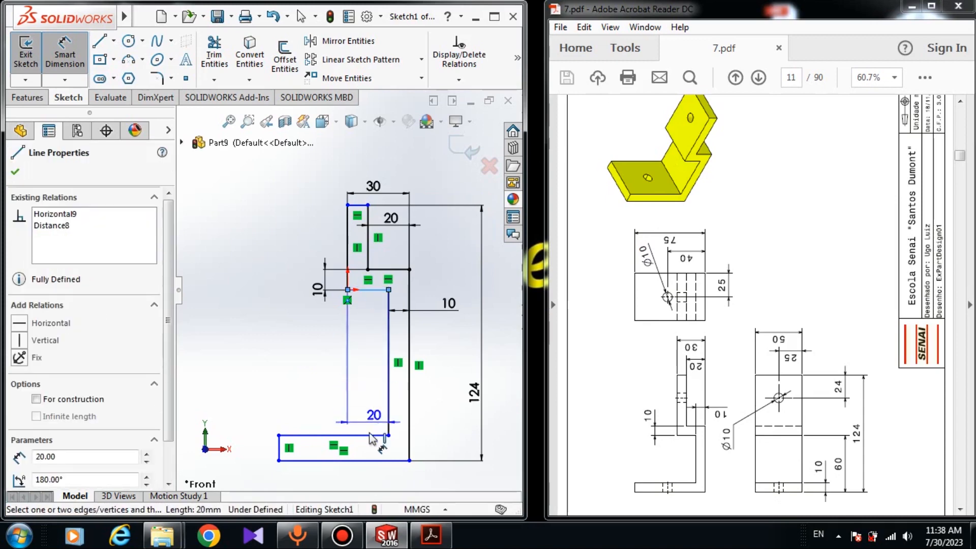
left_click(365, 460)
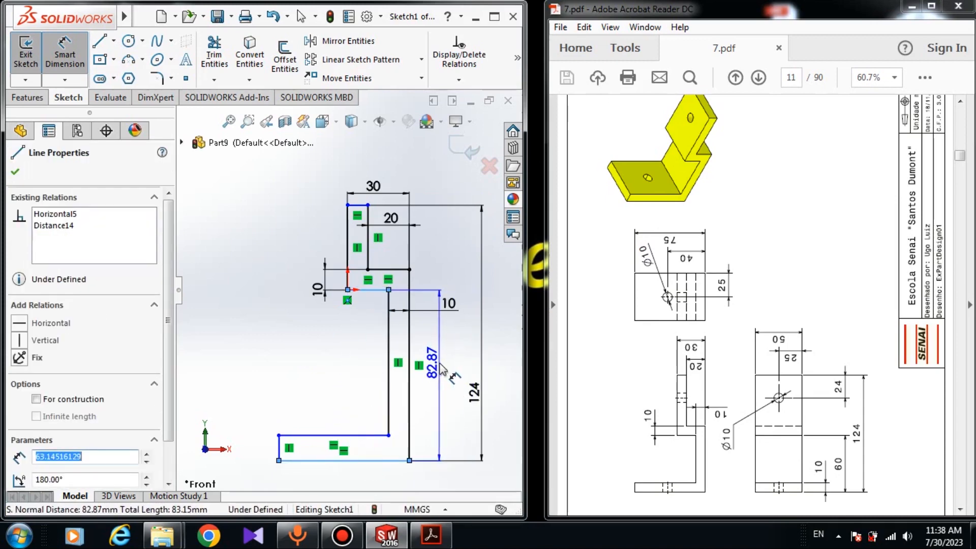
left_click(440, 369)
type("60")
key("Return")
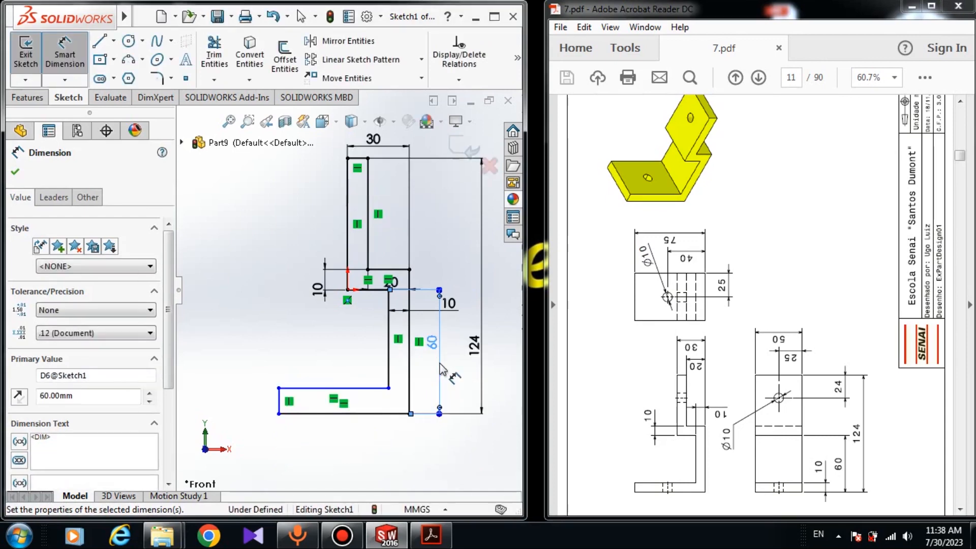
key("Escape")
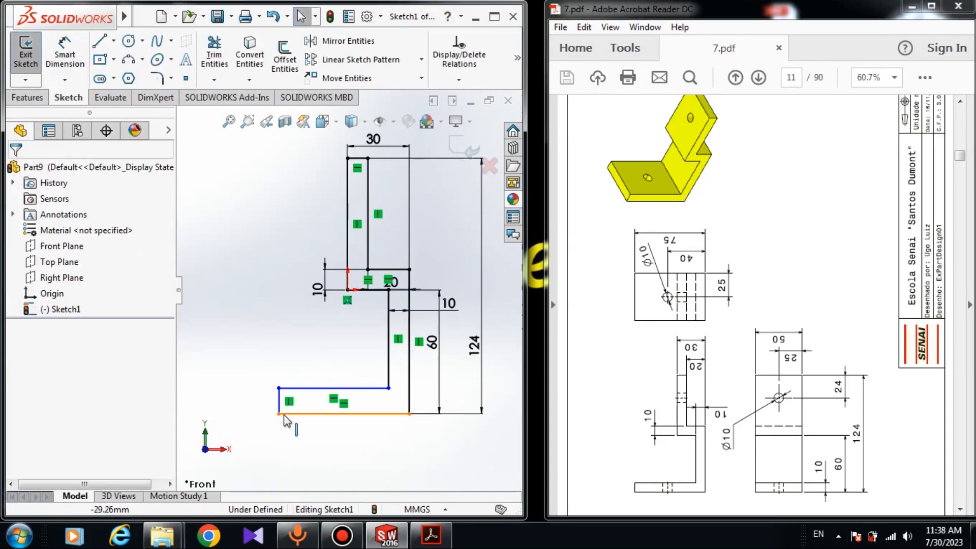
mouse_move(278, 387)
left_mouse_down()
mouse_move(251, 381)
mouse_move(261, 371)
left_mouse_up()
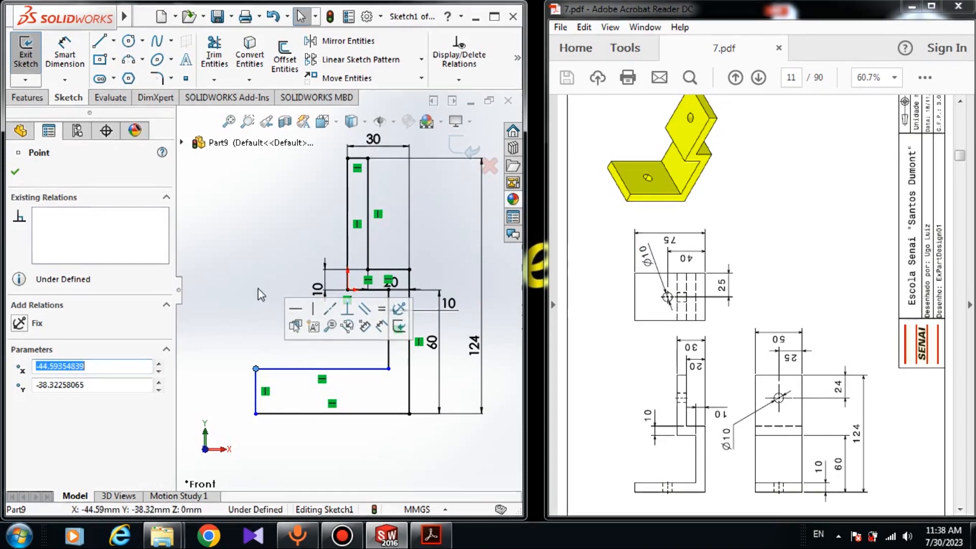
left_click(262, 270)
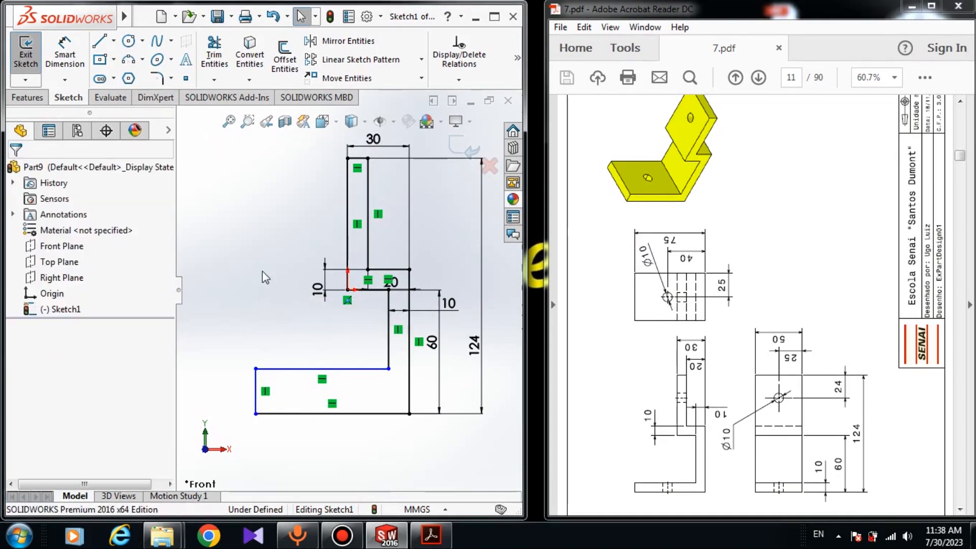
Dimension the bottom flange's thickness as 10 mm and stretch its free end outward to about X -53 mm.
left_click(75, 48)
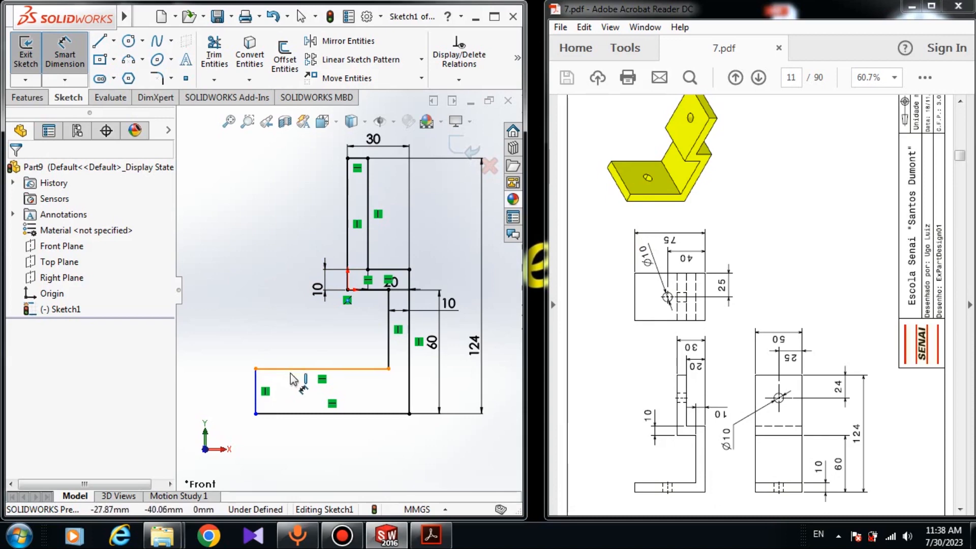
left_click(255, 368)
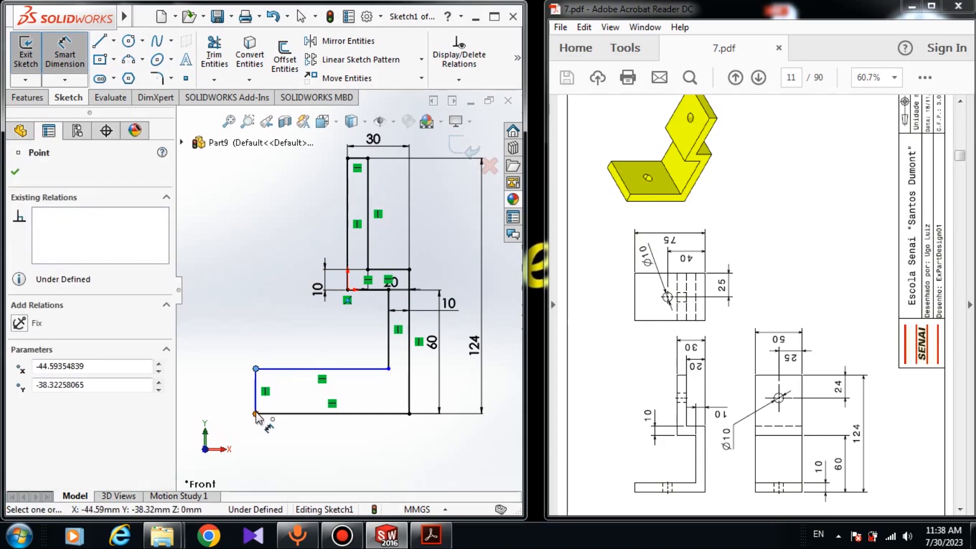
left_click(228, 389)
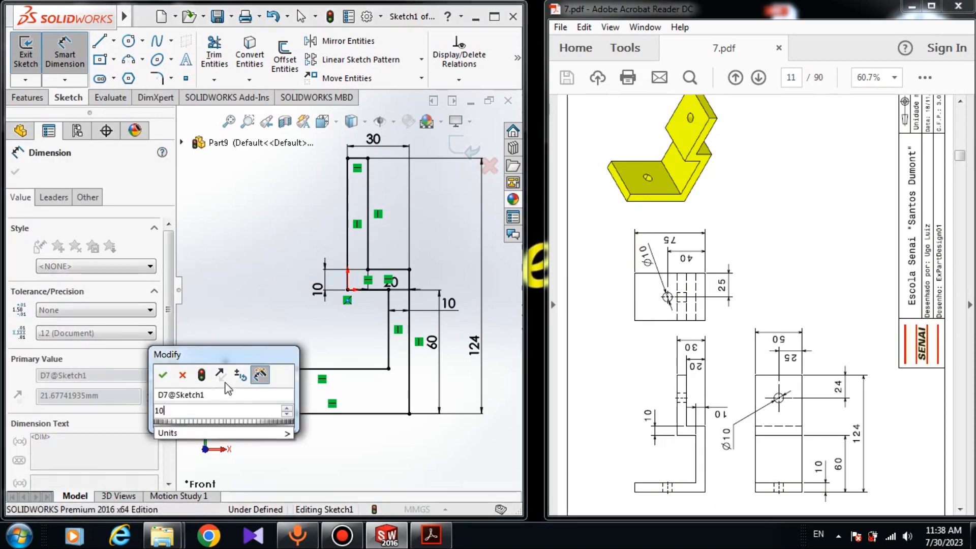
type("10")
key("Return")
key("Escape")
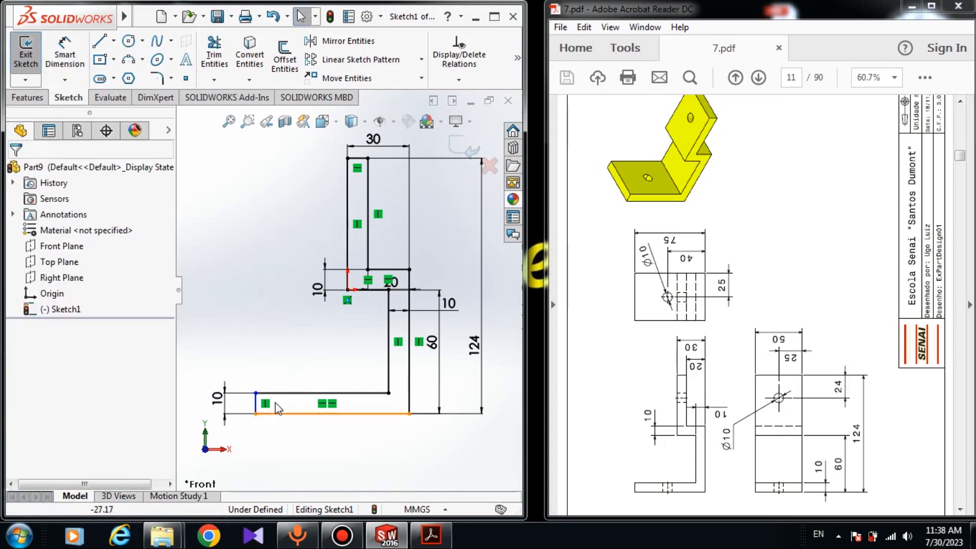
left_click_drag(255, 393, 265, 432)
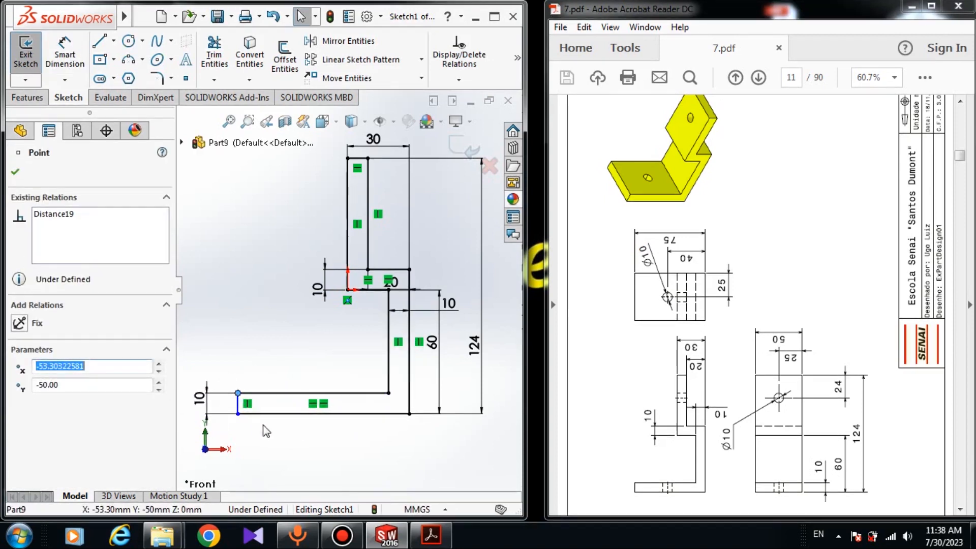
left_click(234, 407)
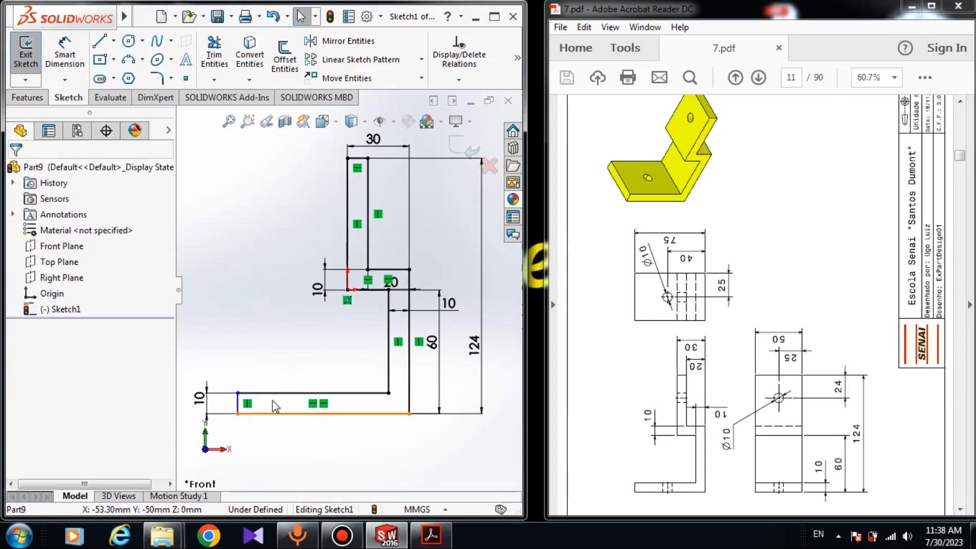
Dimension the overall horizontal width from the flange's free end to the profile's outer right edge as 75 mm.
left_click(63, 45)
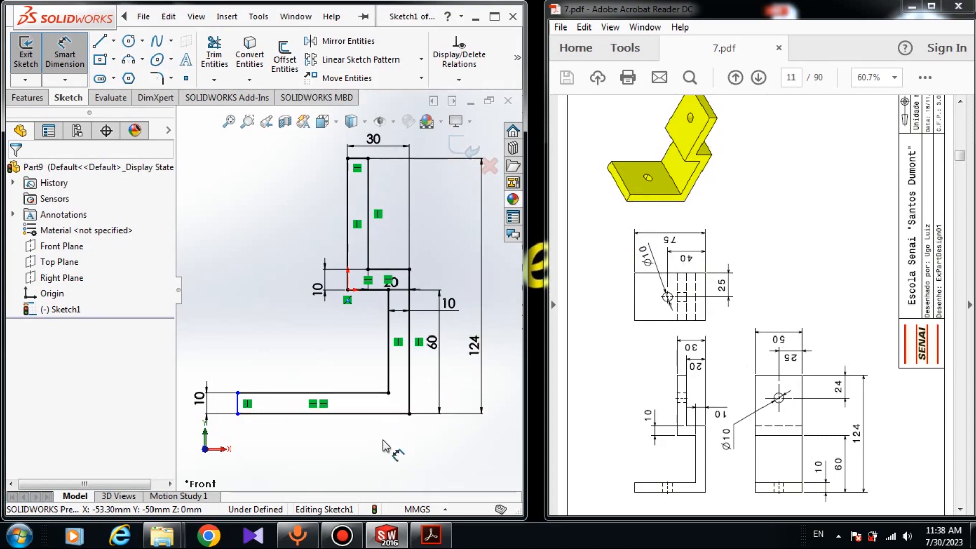
left_click(410, 269)
left_click(238, 393)
scroll(347, 300, "up", 3)
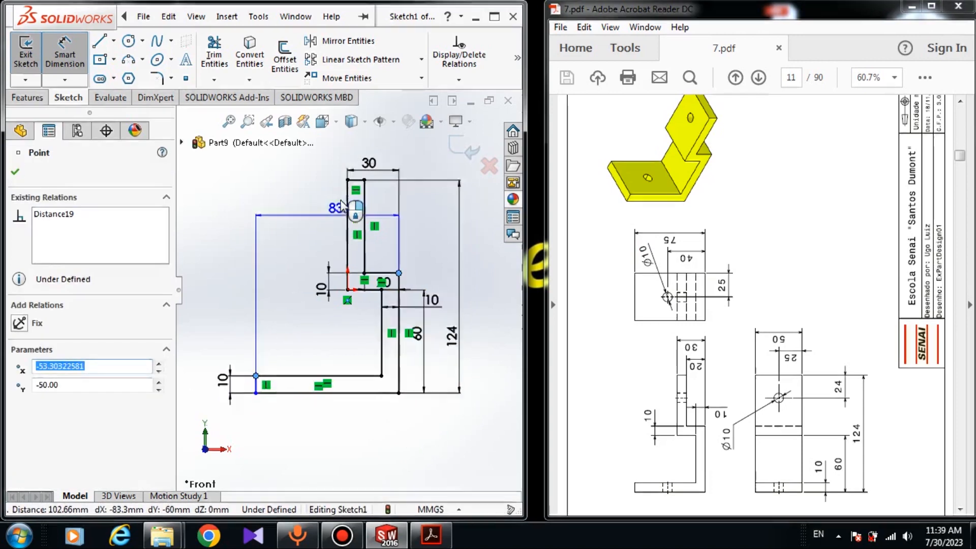
left_click(339, 168)
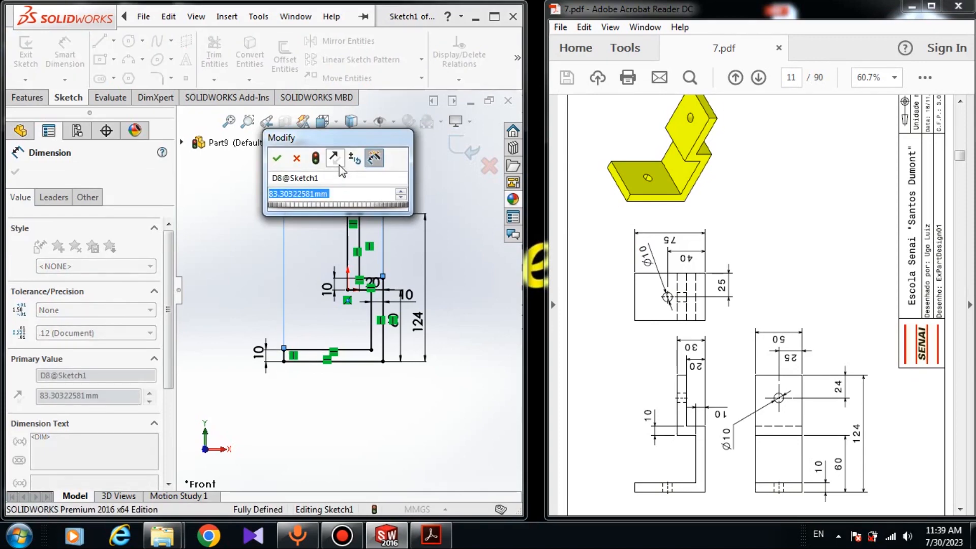
type("75")
key("Return")
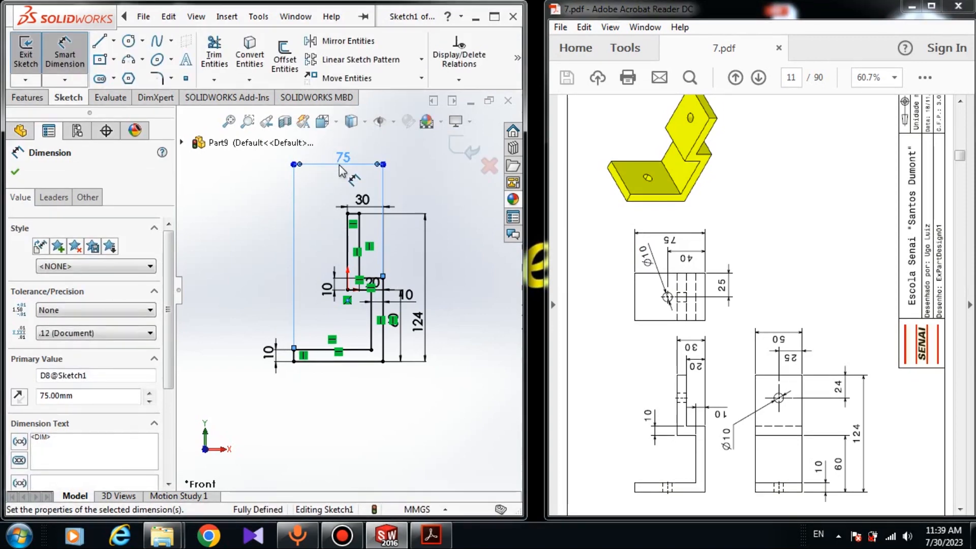
key("Escape")
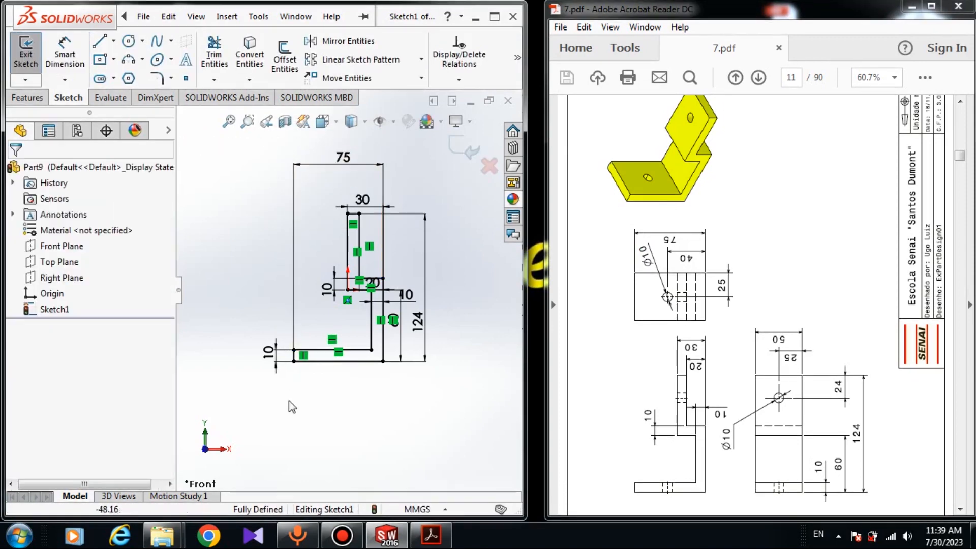
left_click(294, 362)
left_click(372, 410)
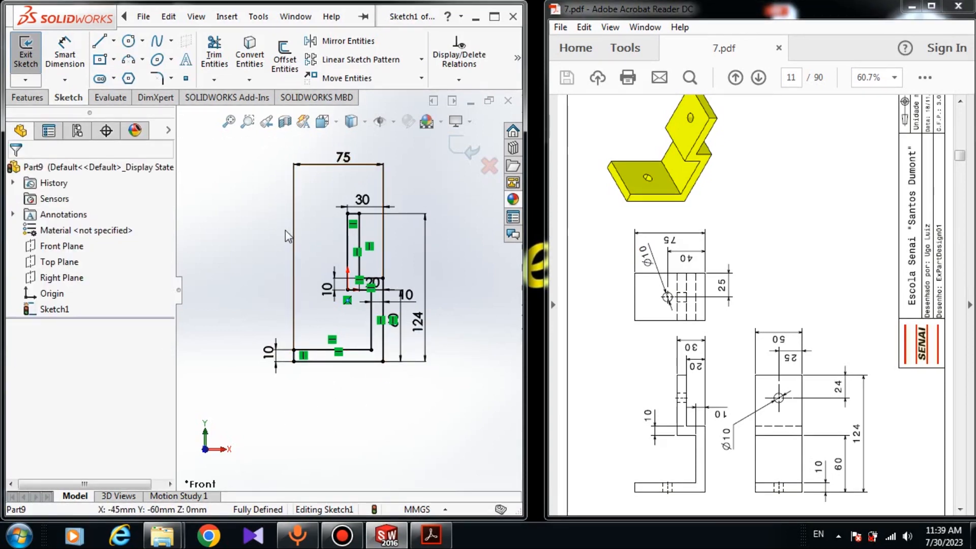
Set up a Boss-Extrude of the stepped profile with a Blind end condition and a depth of 50 mm.
left_click(23, 97)
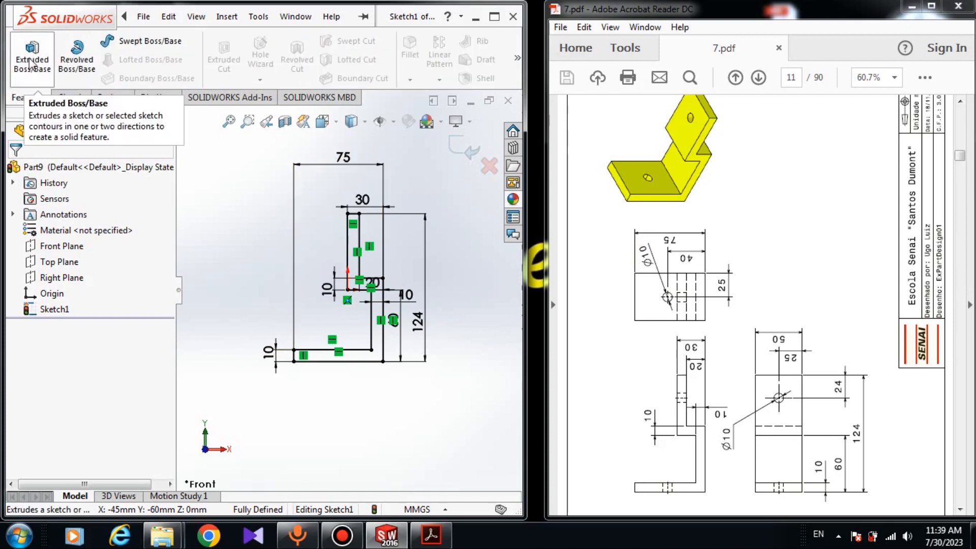
left_click(31, 64)
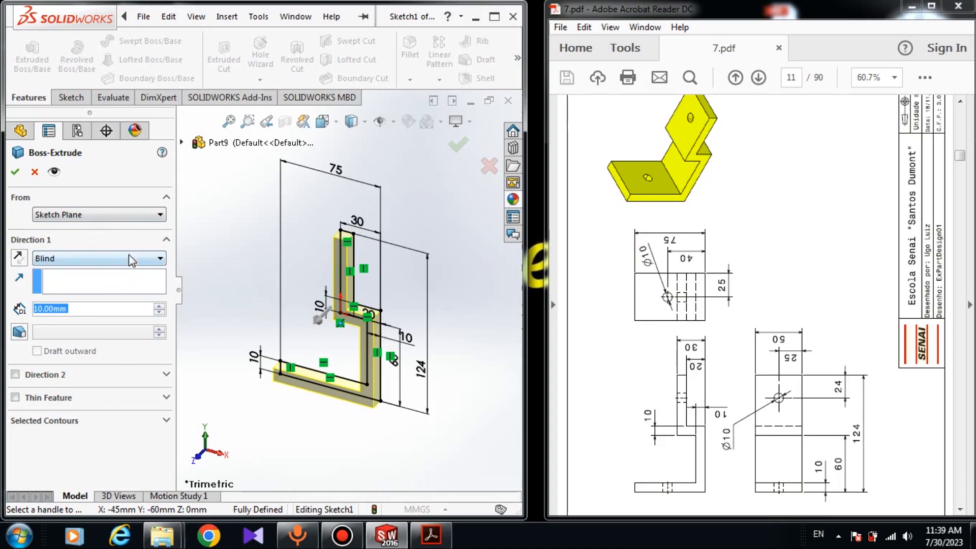
left_click(40, 258)
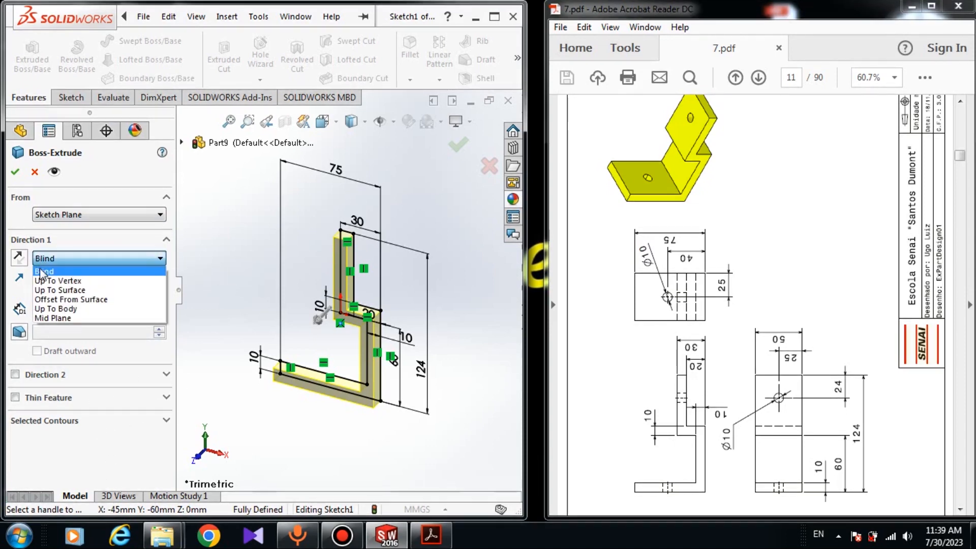
left_click(42, 269)
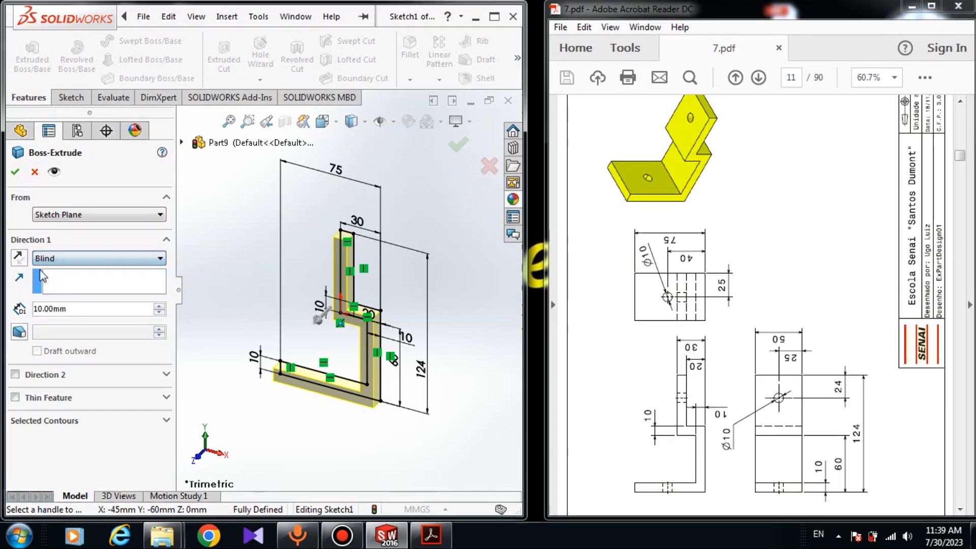
double_click(69, 309)
type("50")
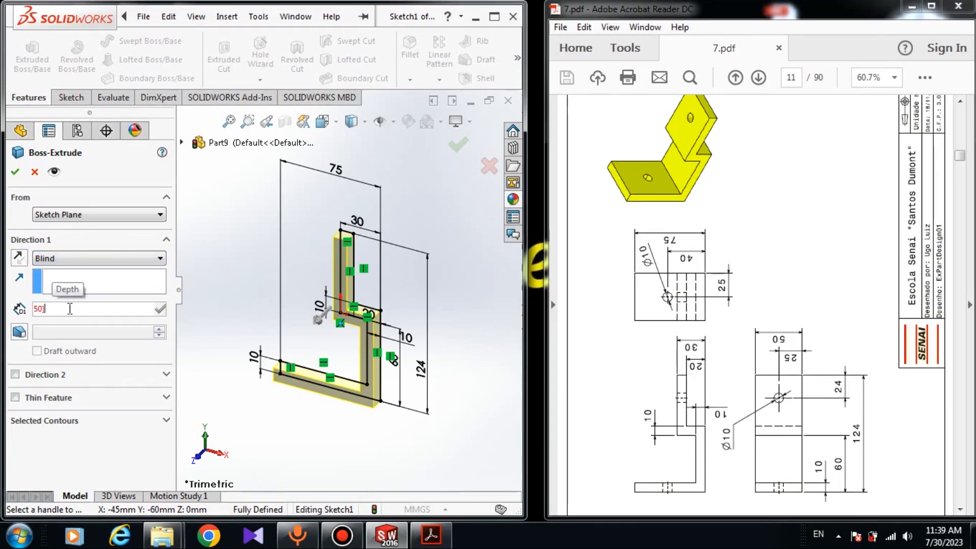
key("Return")
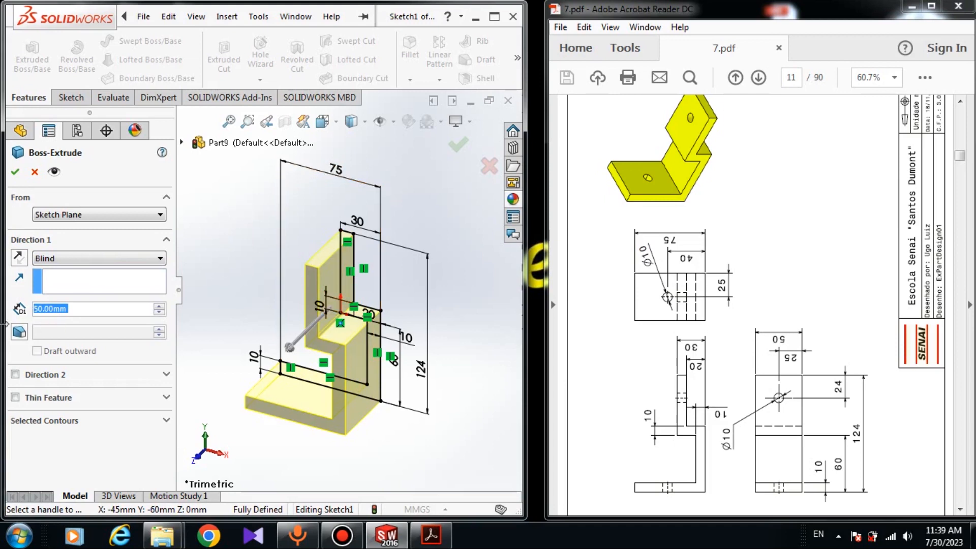
Choose the closed stepped profile region as the selected contour for the extrusion.
left_click(721, 151)
scroll(722, 152, "up", 1)
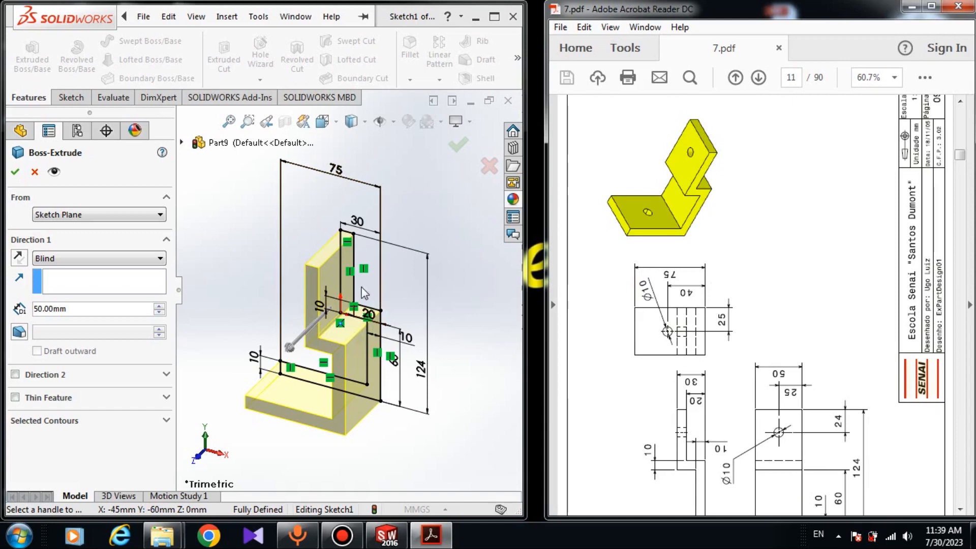
left_click(40, 423)
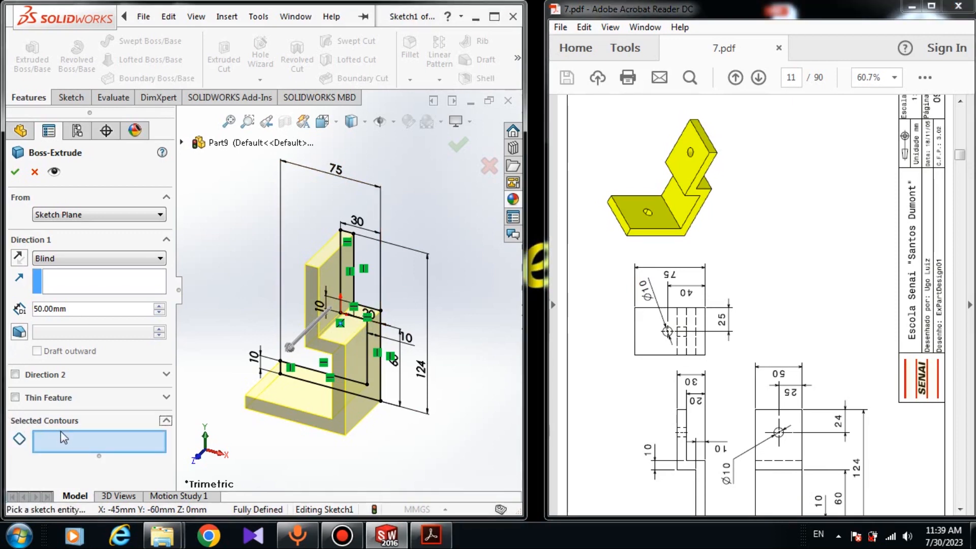
scroll(348, 260, "down", 5)
left_click(364, 245)
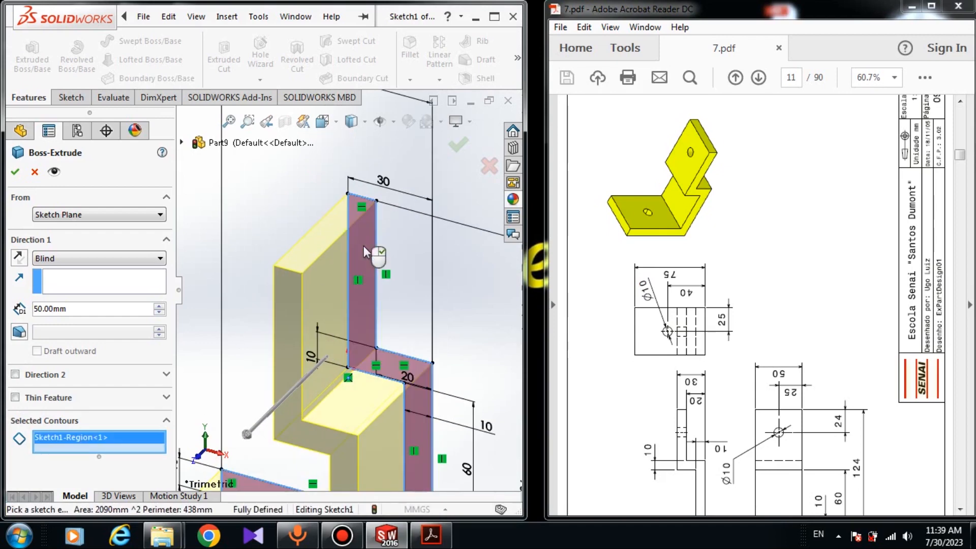
Complete the 50 mm blind Boss-Extrude of the stepped profile.
scroll(364, 246, "up", 3)
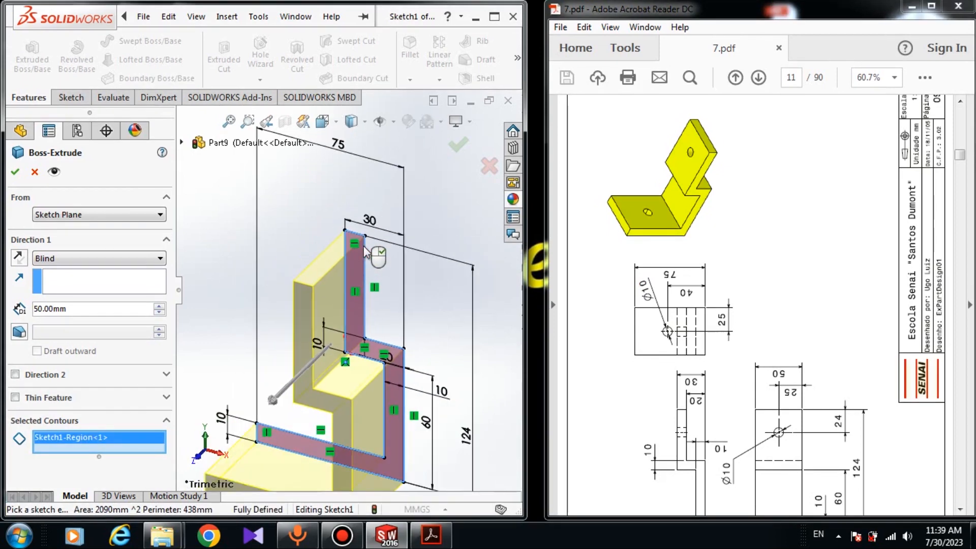
left_click(16, 173)
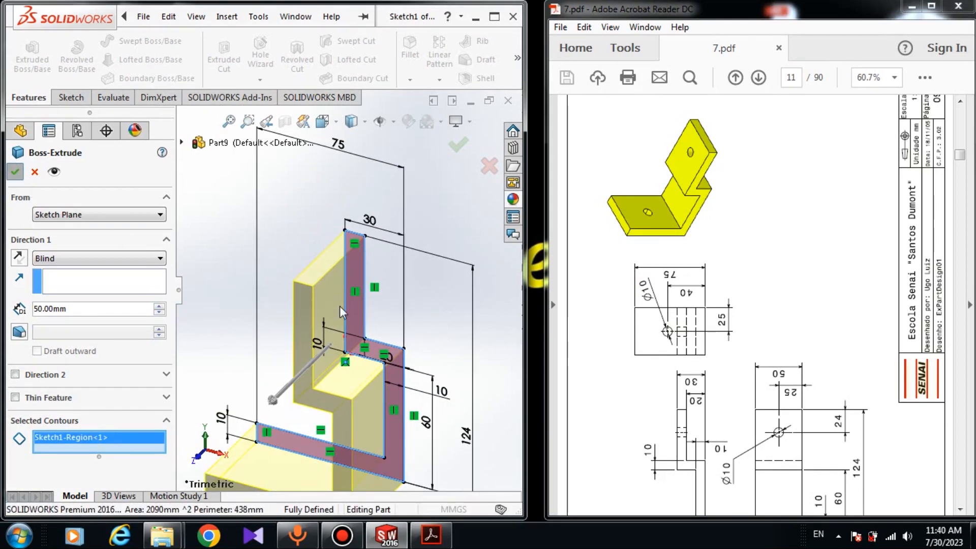
left_click(227, 361)
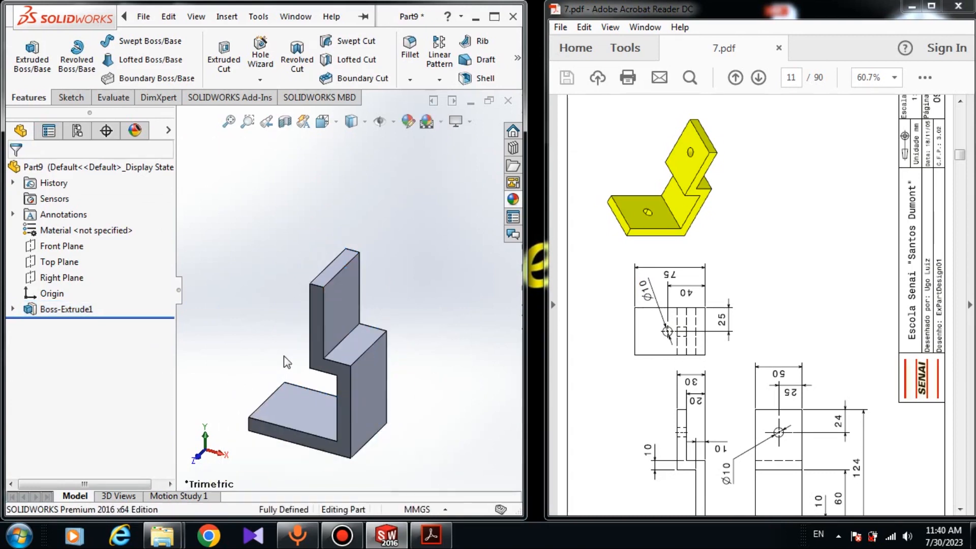
Examine the extruded bracket from above and check the faces of its bottom flange.
middle_click_drag(284, 356, 287, 395)
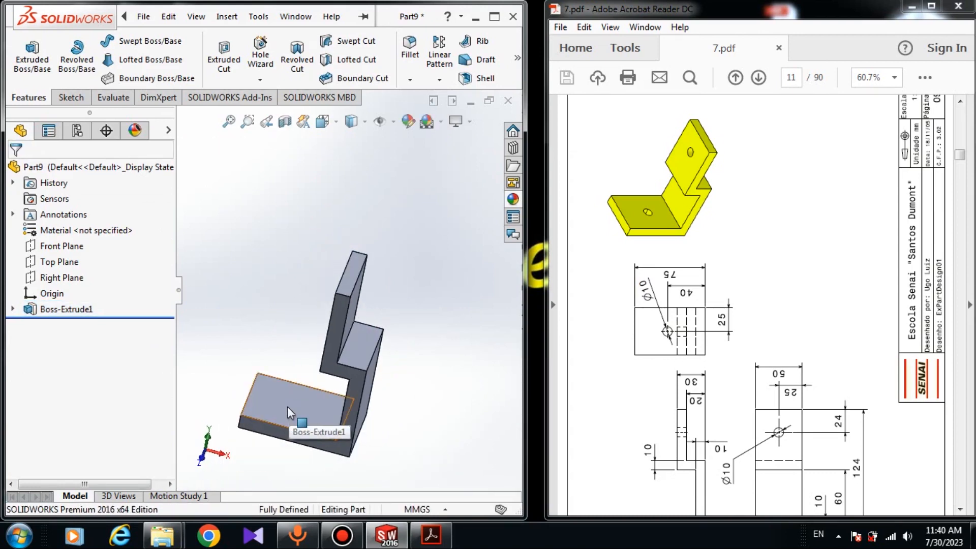
middle_click_drag(277, 300, 376, 381)
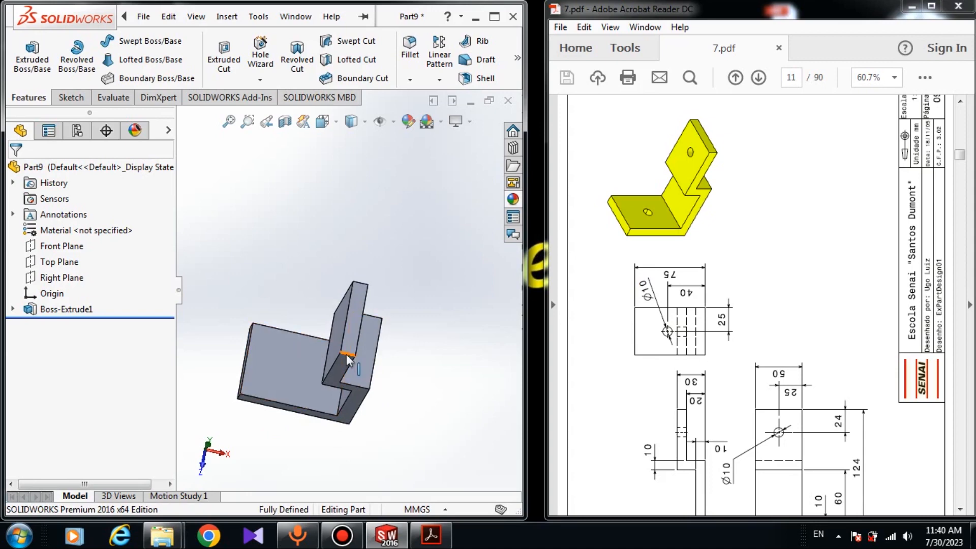
middle_click_drag(293, 365, 267, 376)
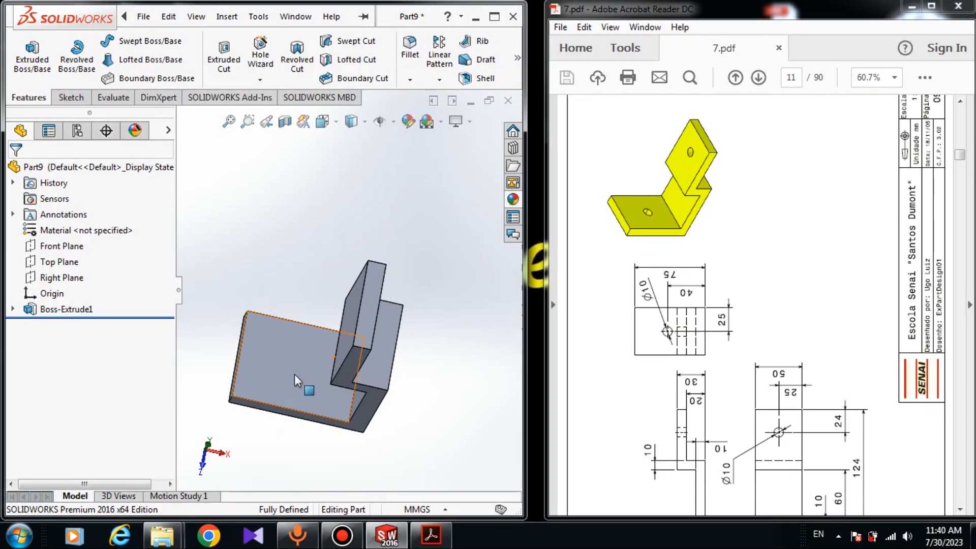
middle_click_drag(297, 369, 267, 387)
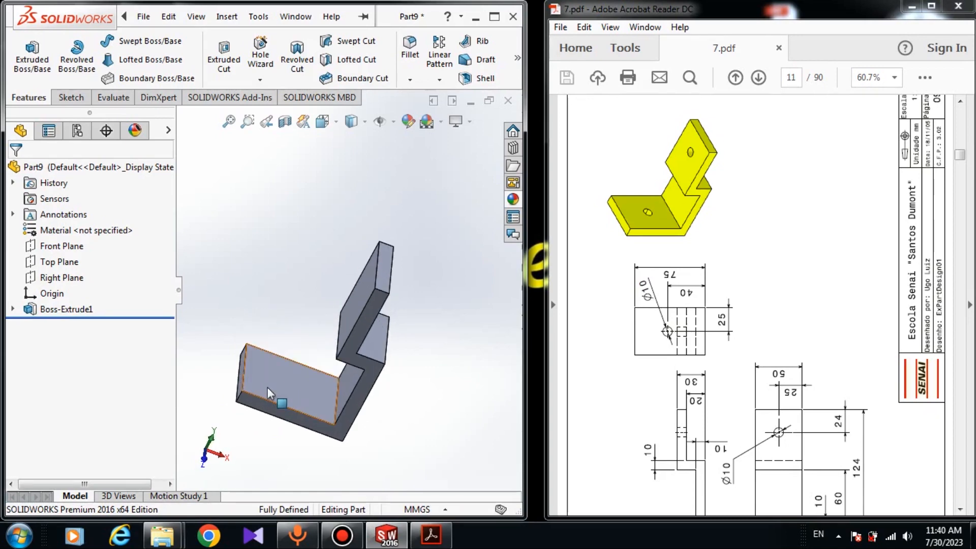
left_click(270, 374)
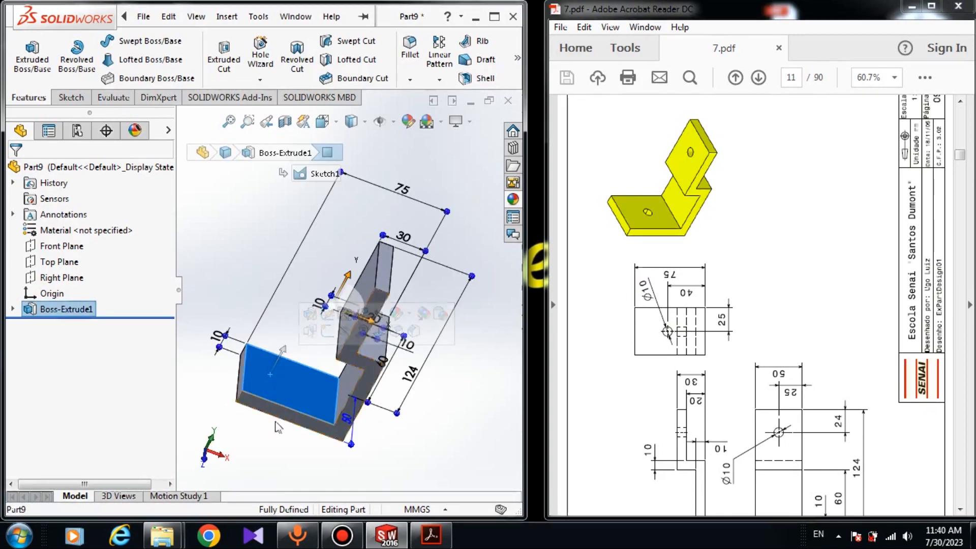
scroll(292, 350, "down", 2)
scroll(292, 345, "down", 2)
left_click(303, 335)
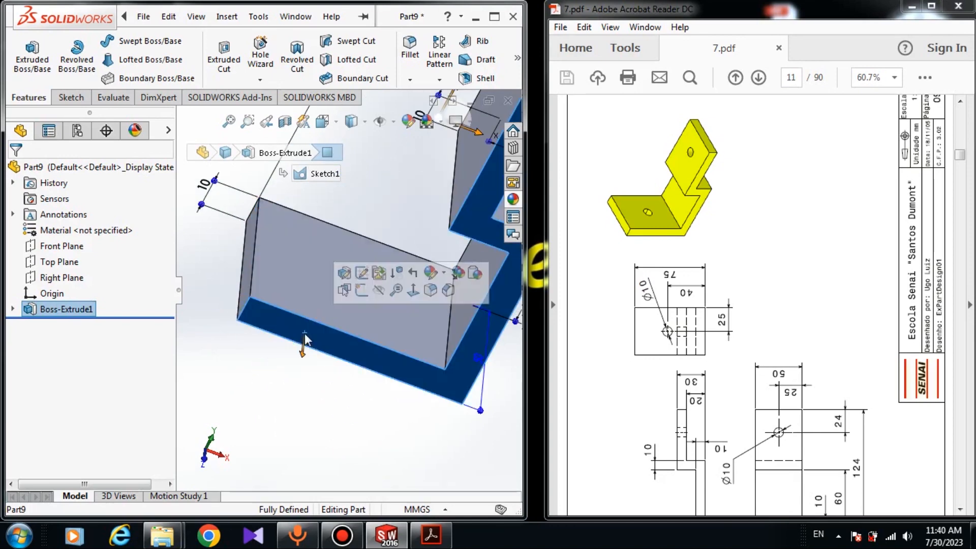
left_click(246, 283)
left_click(273, 276)
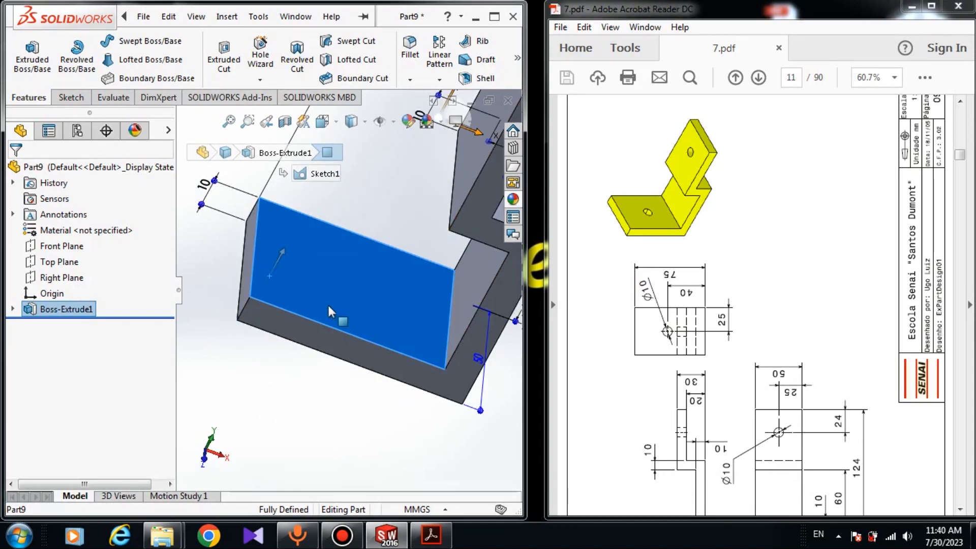
left_click(241, 296)
left_click(267, 320)
left_click(280, 384)
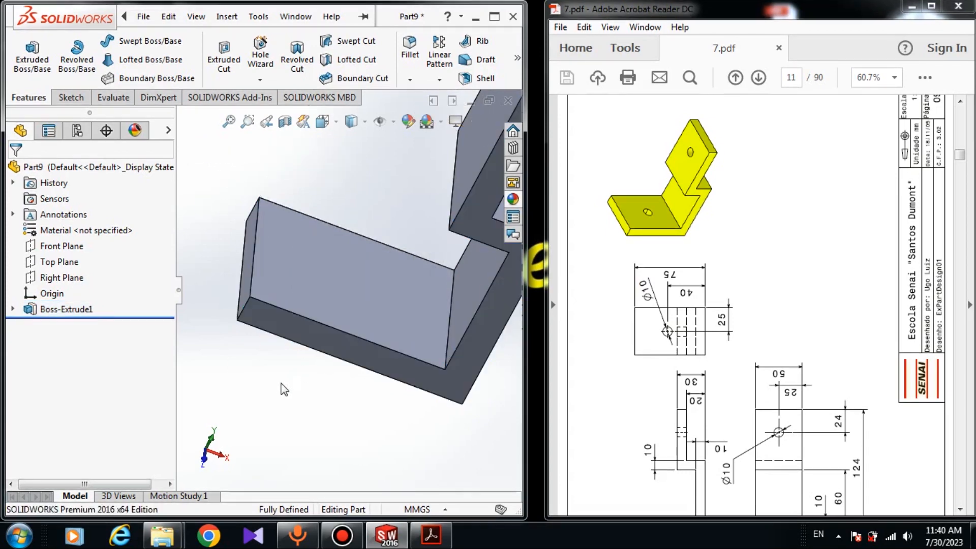
Start a sketch on the bottom flange's upper face, viewed square to the Top Plane.
left_click(301, 273)
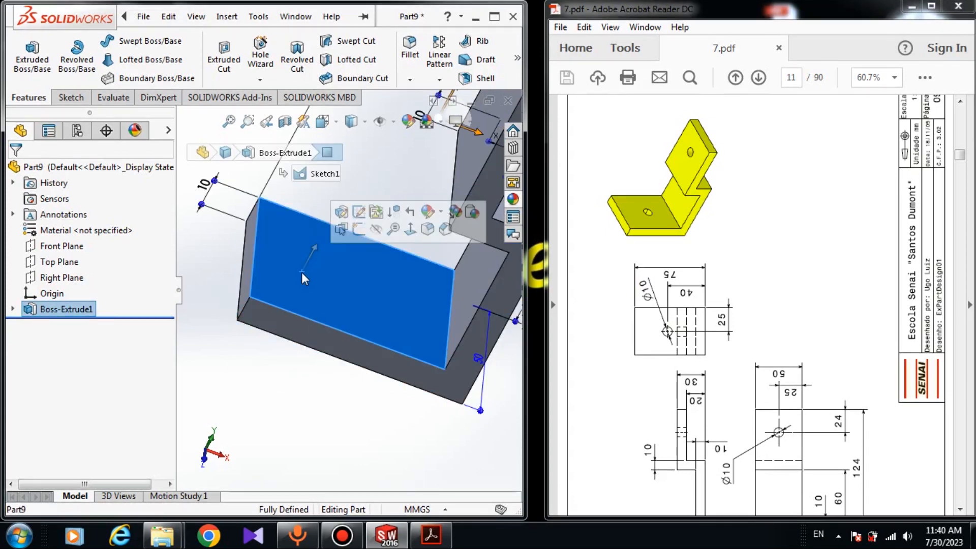
left_click(368, 231)
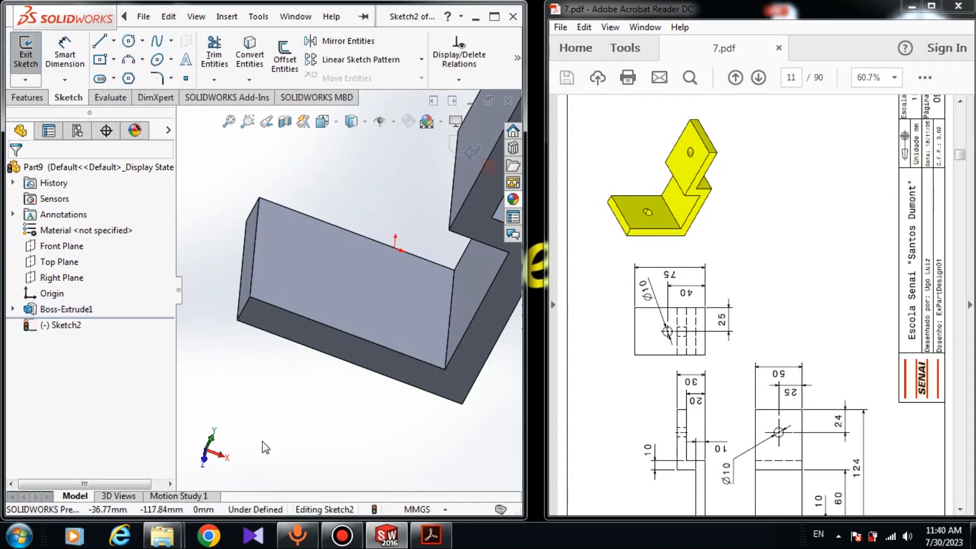
left_click(62, 328)
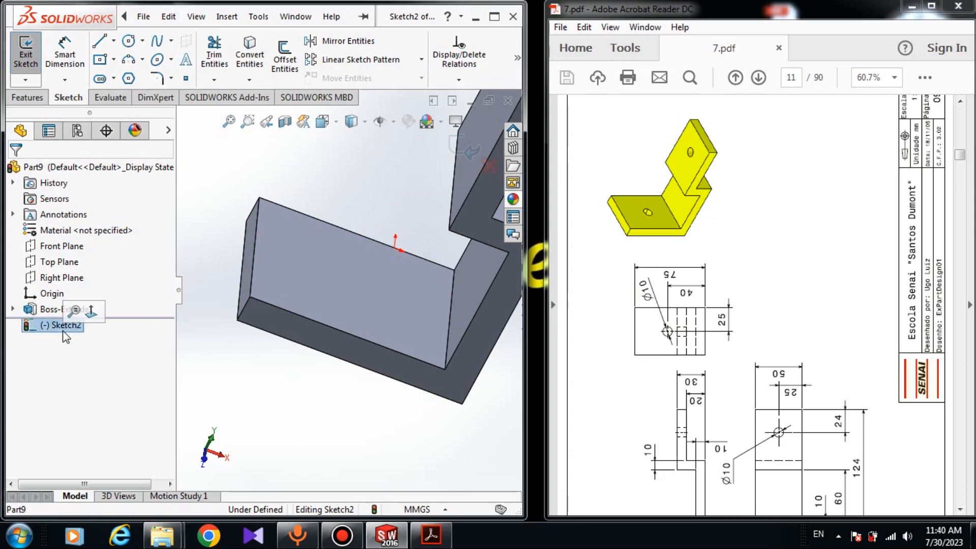
left_click(91, 311)
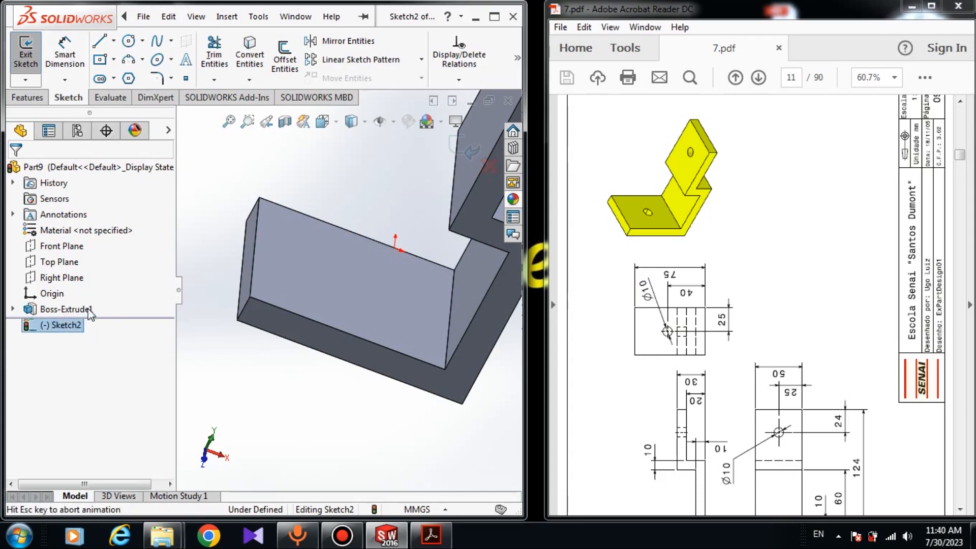
scroll(366, 246, "up", 2)
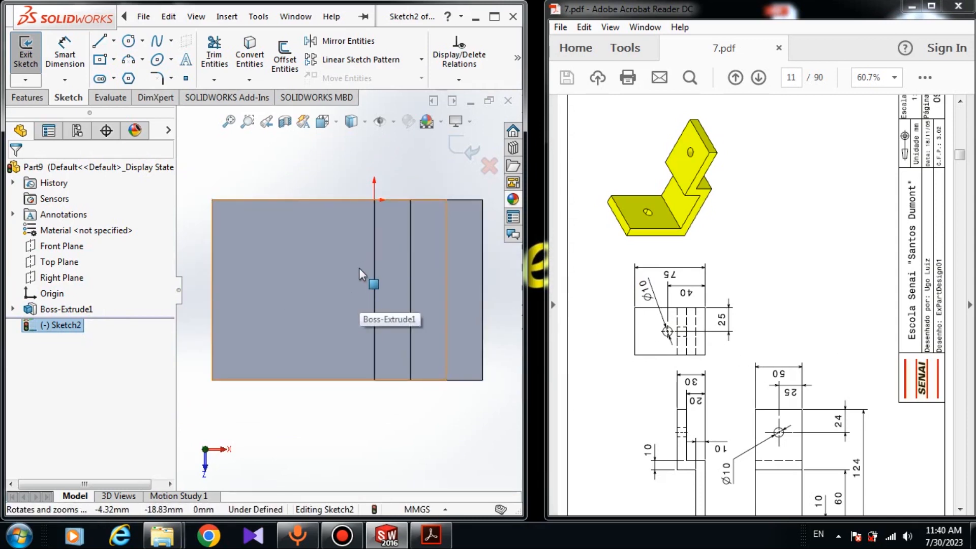
middle_click_drag(329, 352, 282, 282)
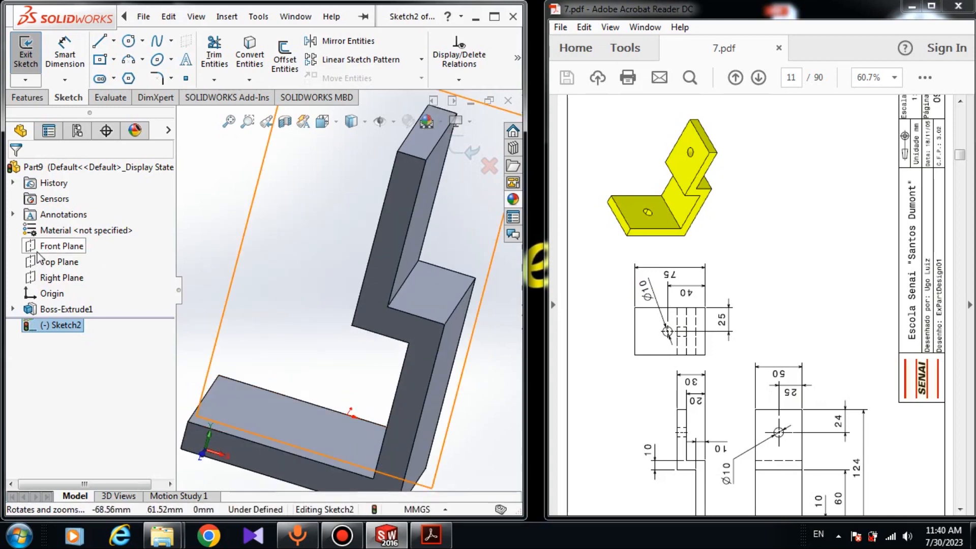
left_click(47, 264)
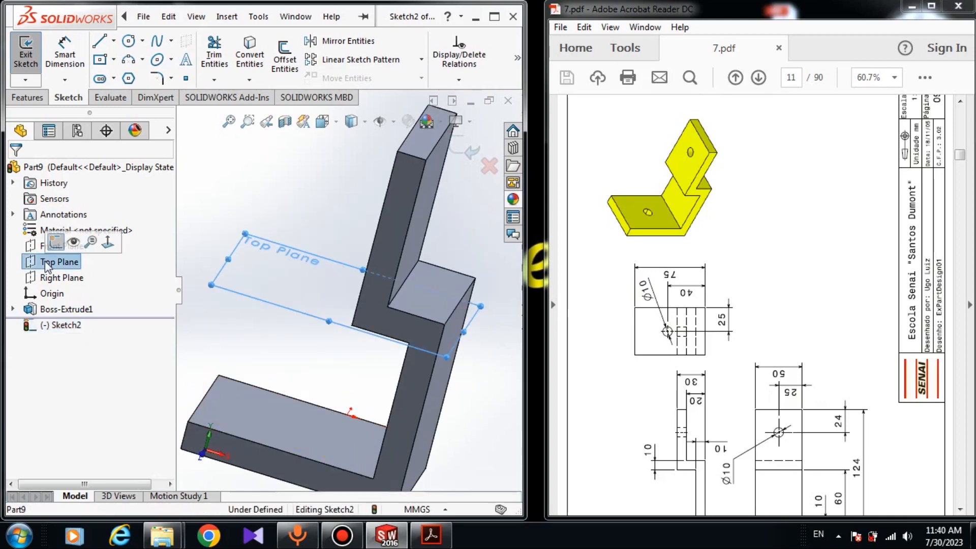
left_click(106, 243)
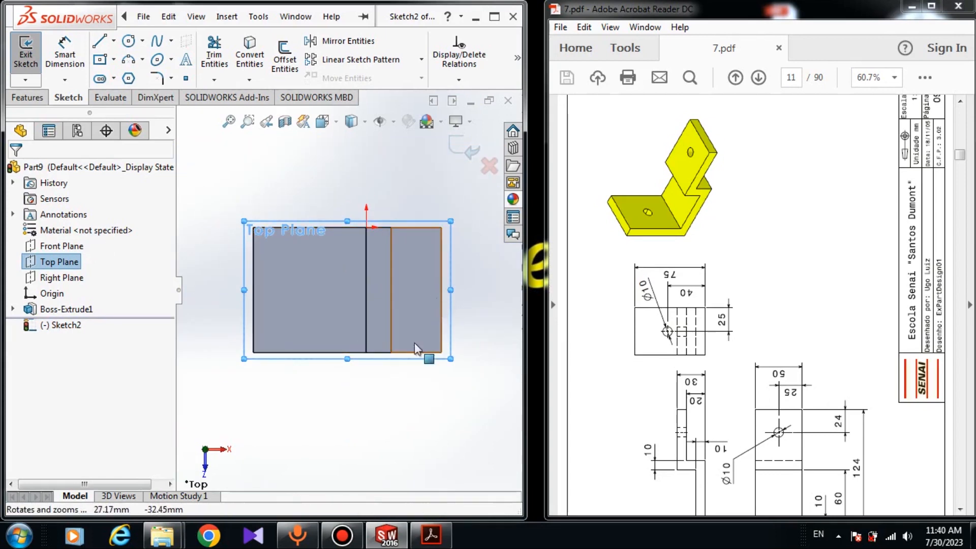
left_click(431, 361)
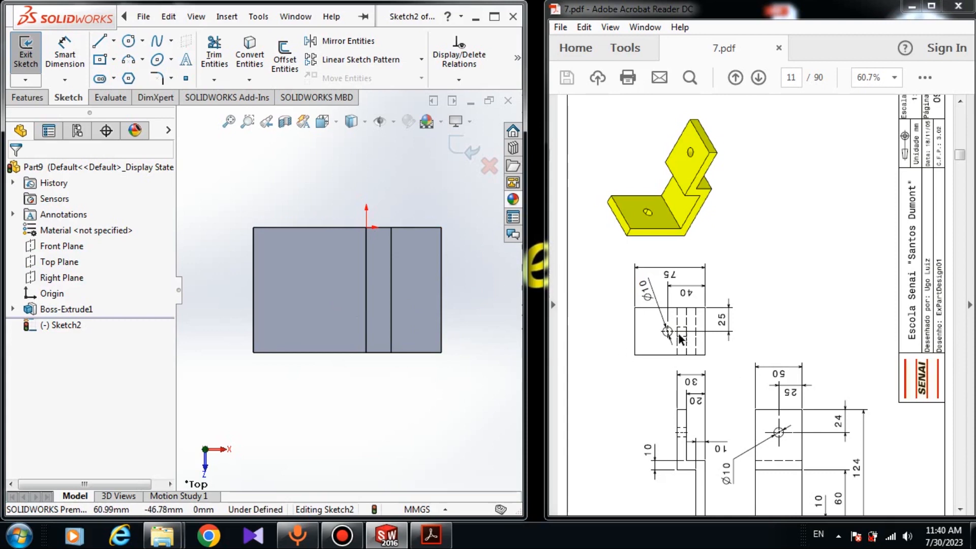
Sketch a centre-point circle for the flange hole, centred at about X -16.7, Y -26.7 mm.
left_click(131, 42)
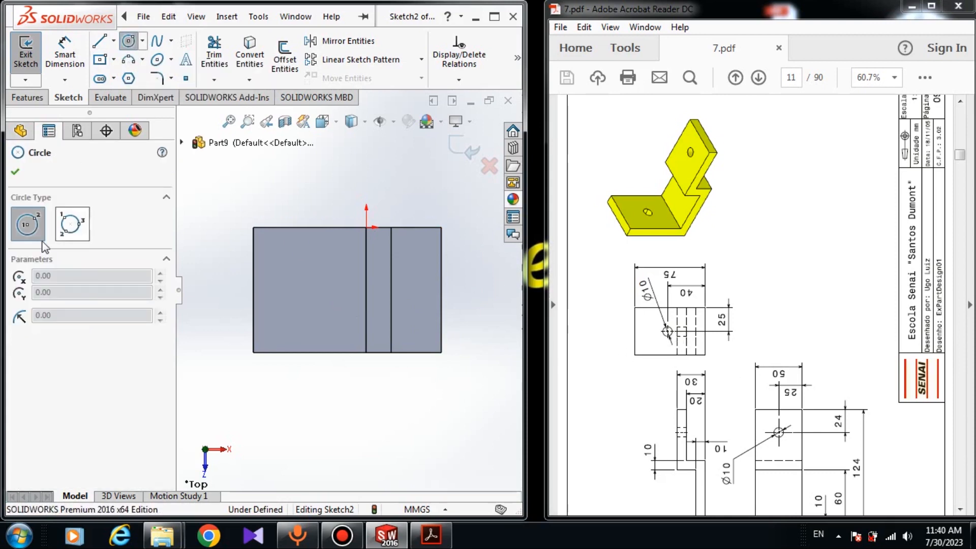
left_click(325, 294)
left_click(337, 305)
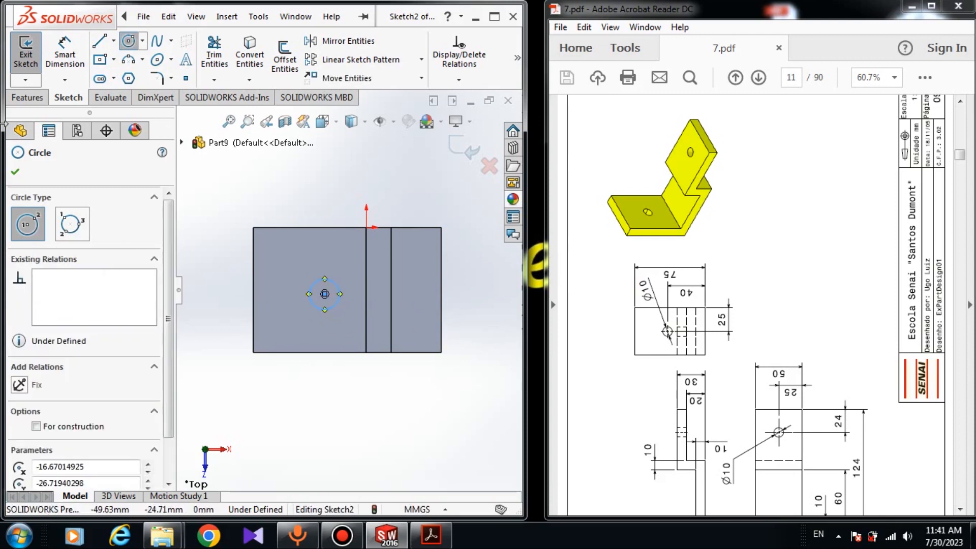
left_click(16, 175)
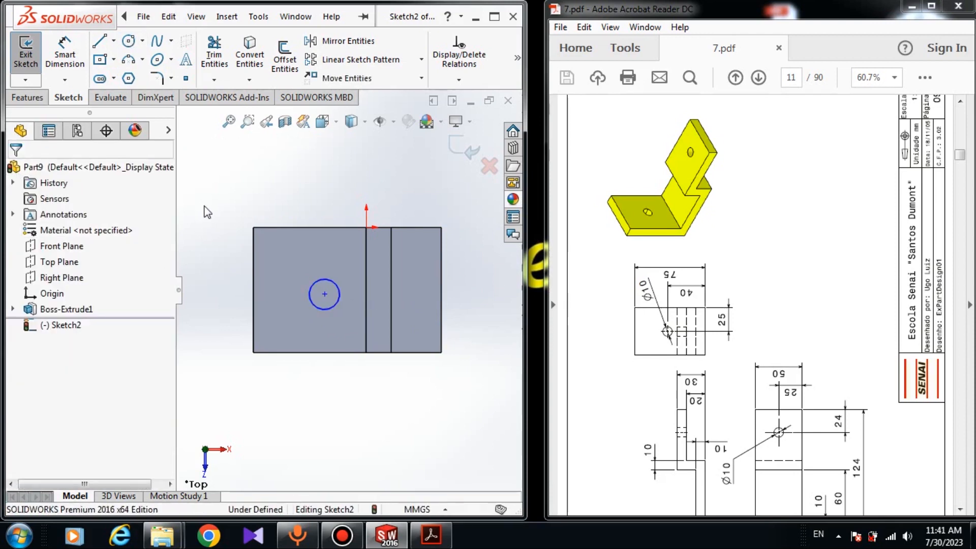
left_click(65, 55)
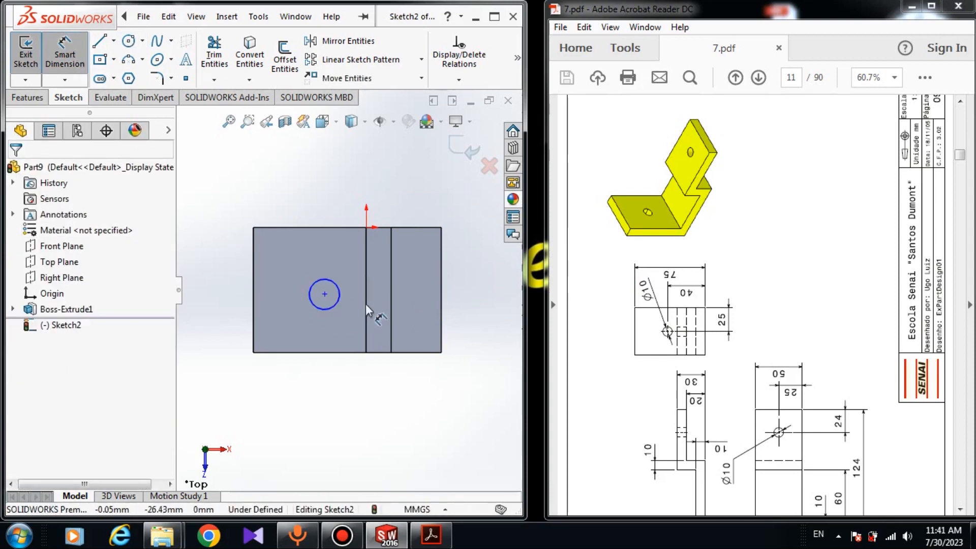
left_click(325, 293)
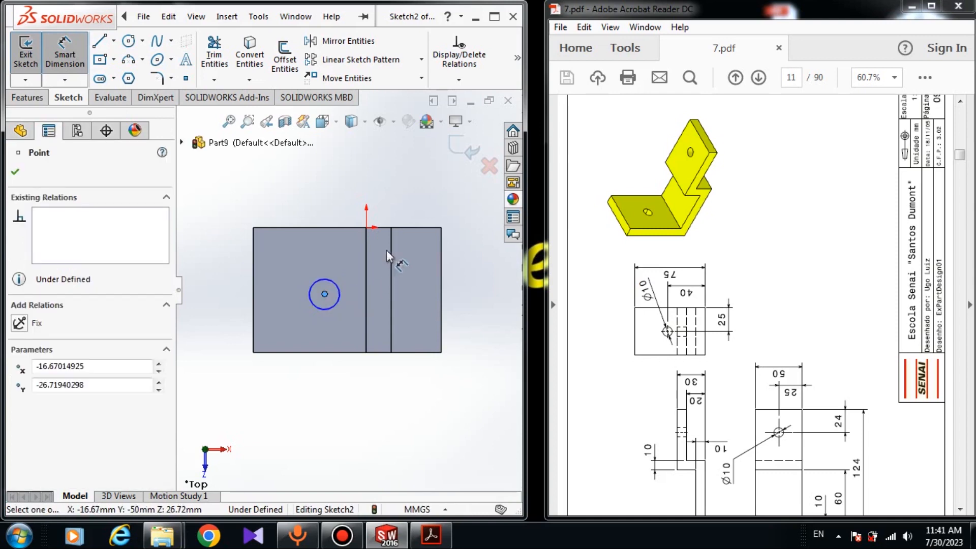
left_click(441, 230)
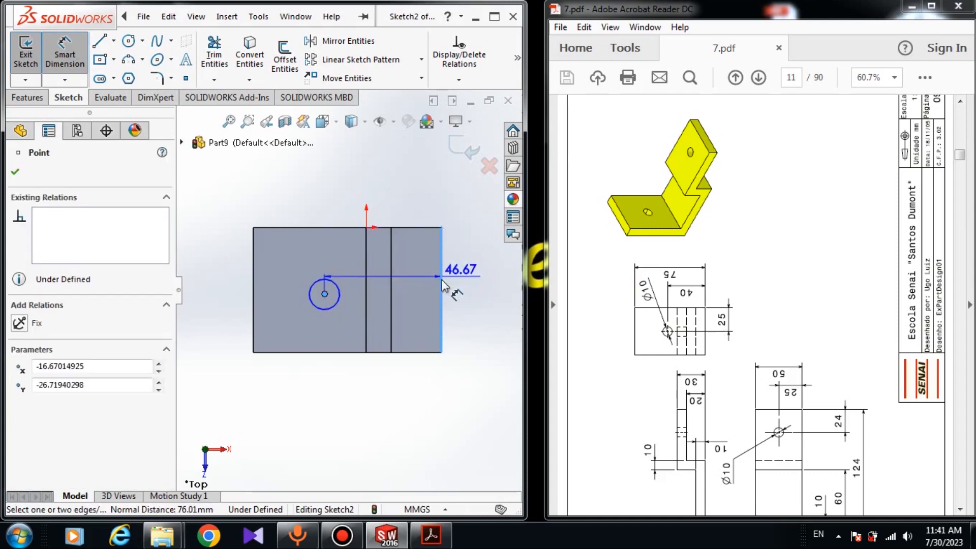
key("Escape")
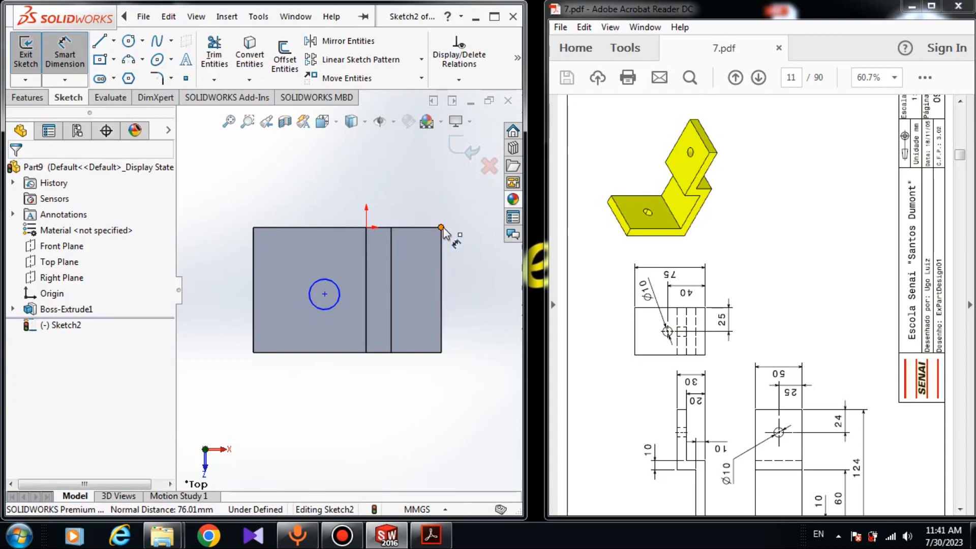
Dimension the circle's centre 25 mm vertically from the bracket's upper outer corner at the upright's side.
left_click(441, 228)
left_click(325, 294)
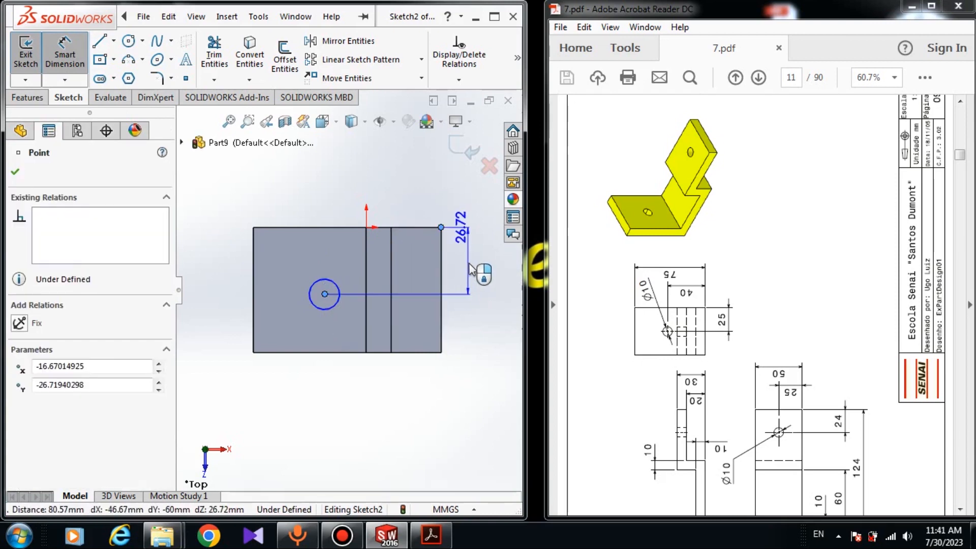
left_click(473, 269)
type("254")
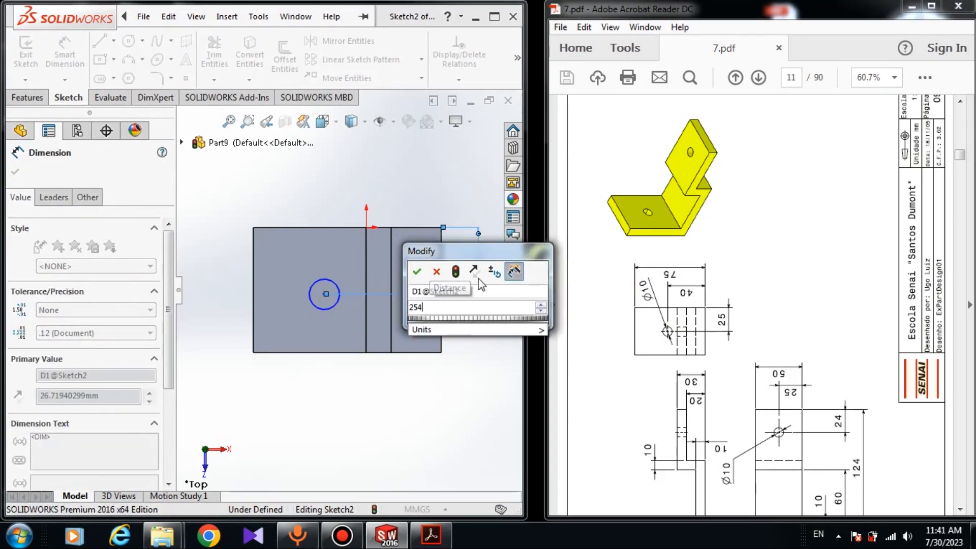
key("BackSpace")
key("Return")
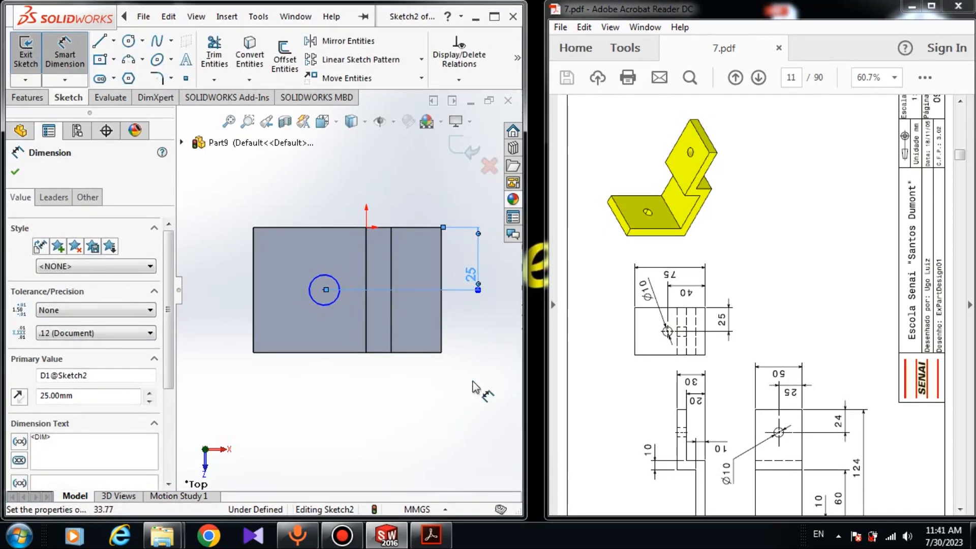
left_click(456, 381)
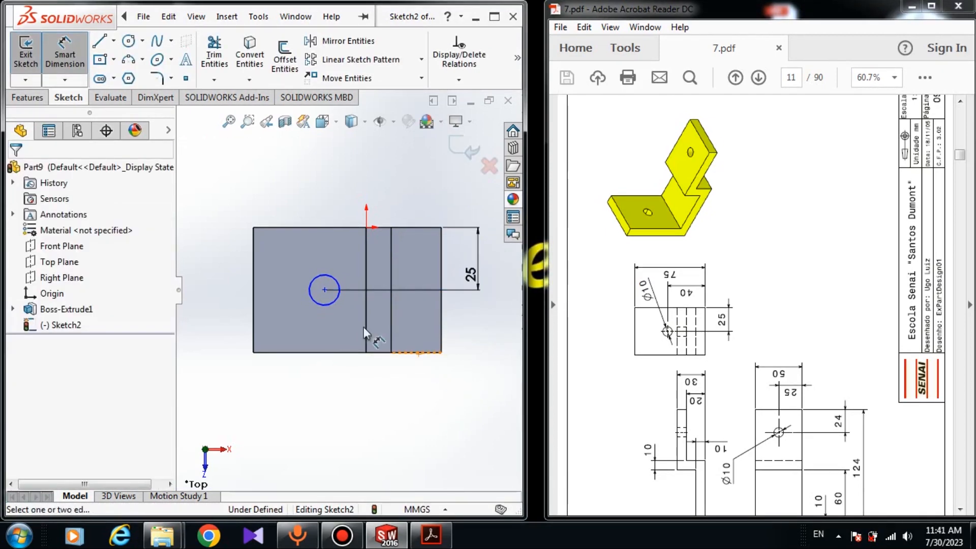
Dimension the circle's centre 40 mm horizontally from the bracket's outer edge at the upright's side.
left_click(325, 289)
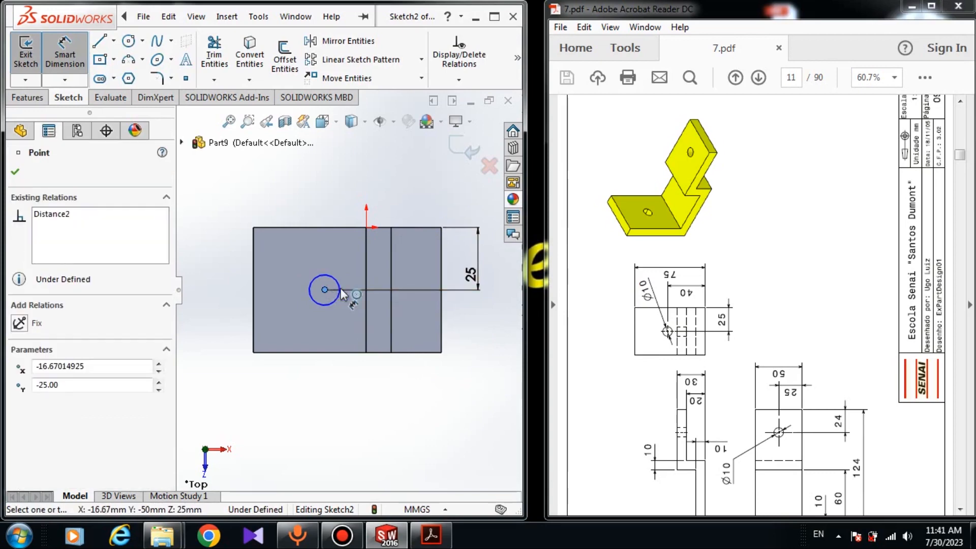
left_click(444, 288)
left_click(401, 178)
type("40")
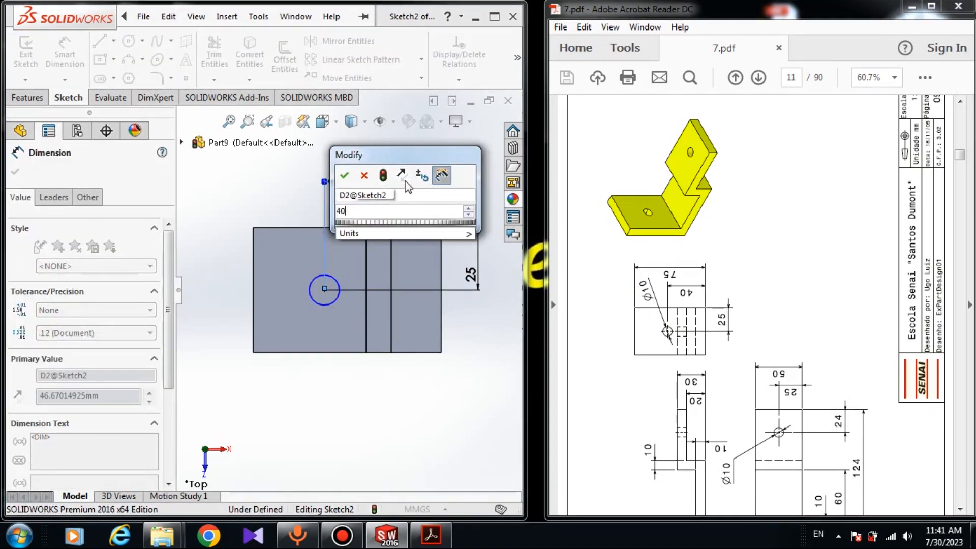
key("Return")
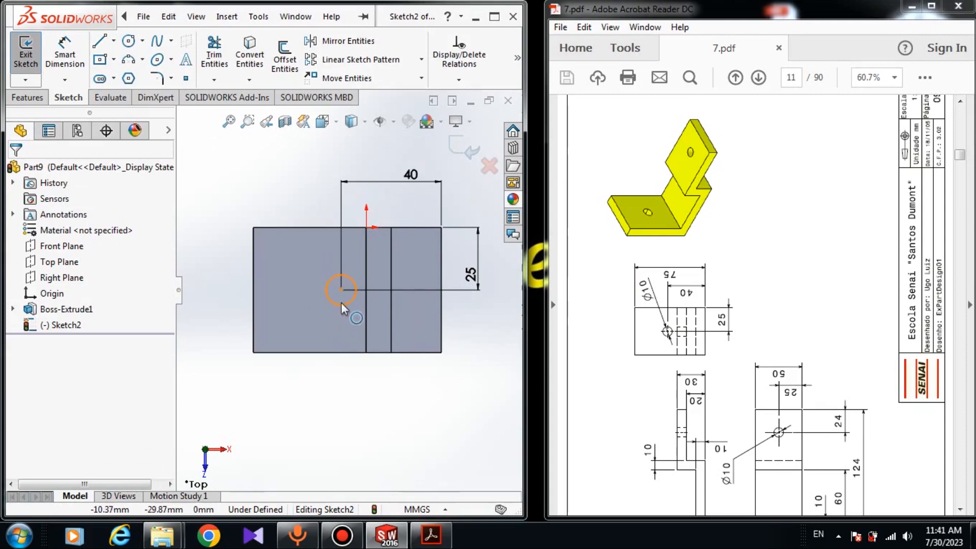
Dimension the flange circle's diameter to 10 mm.
left_click(341, 304)
left_click(344, 309)
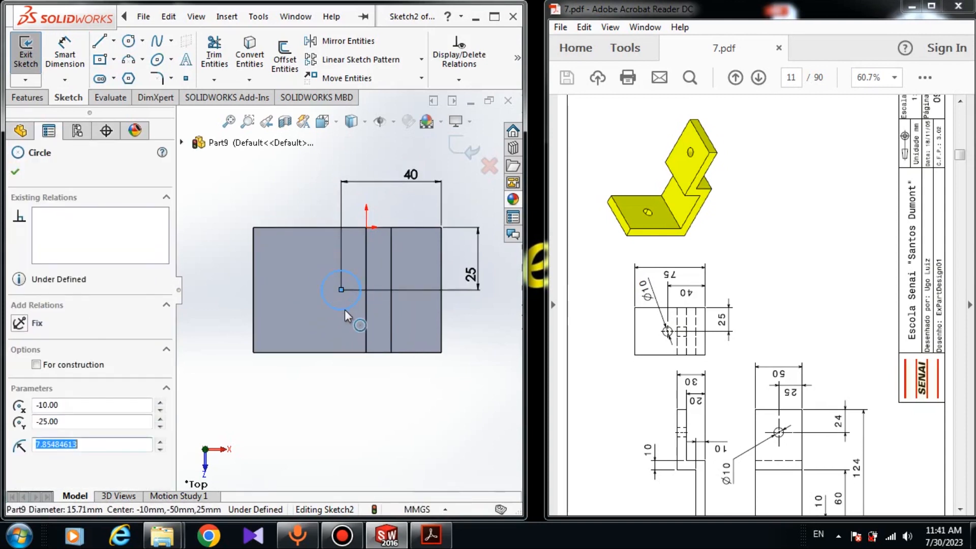
key("Escape")
right_click_drag(357, 397, 358, 321)
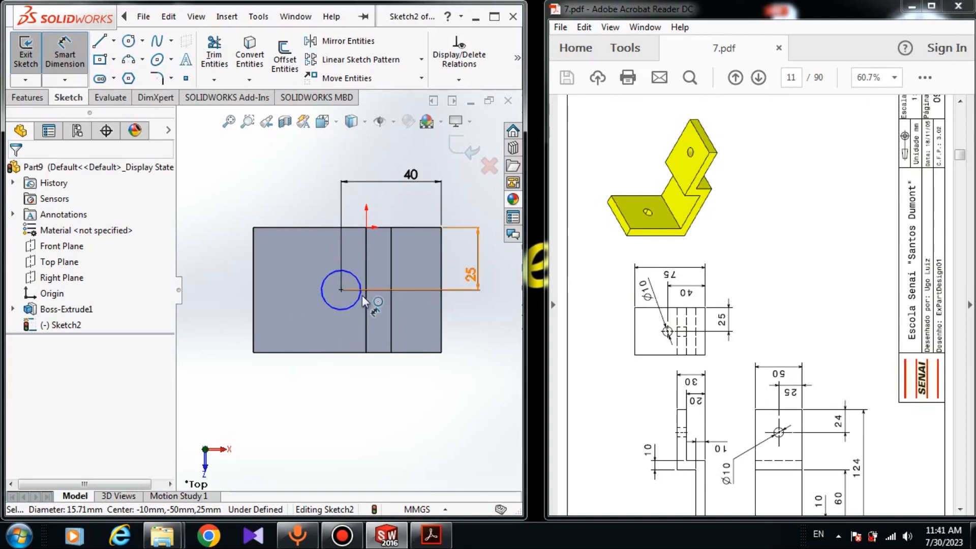
left_click(352, 303)
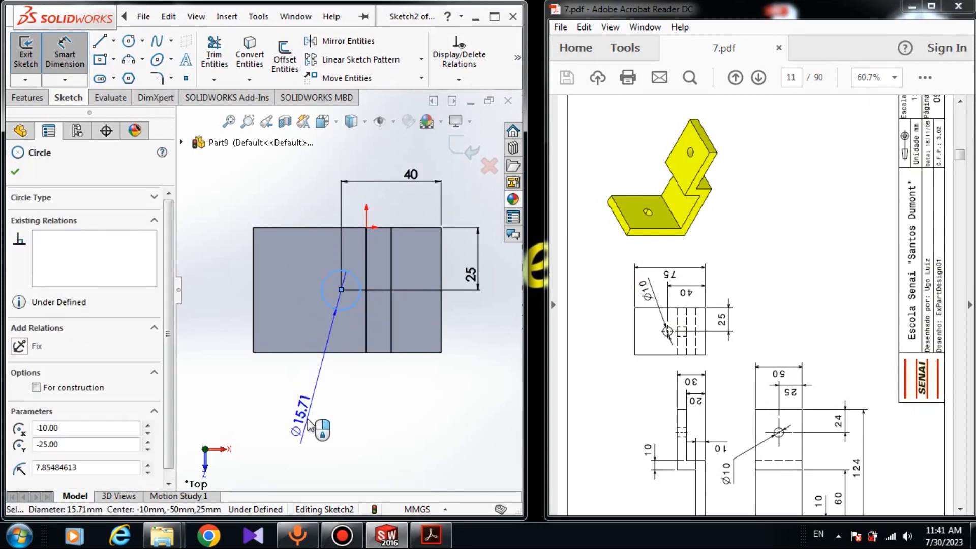
left_click(310, 424)
type("10")
key("Return")
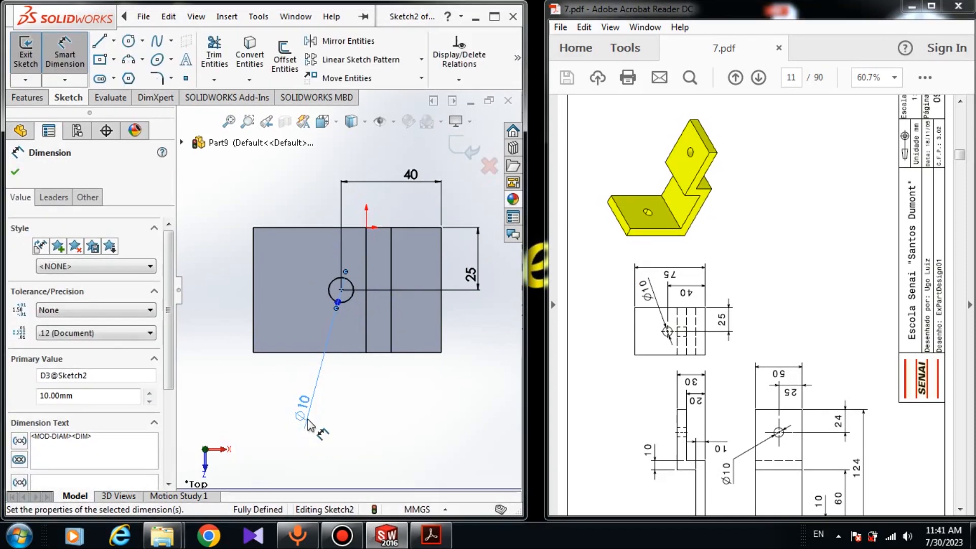
key("Escape")
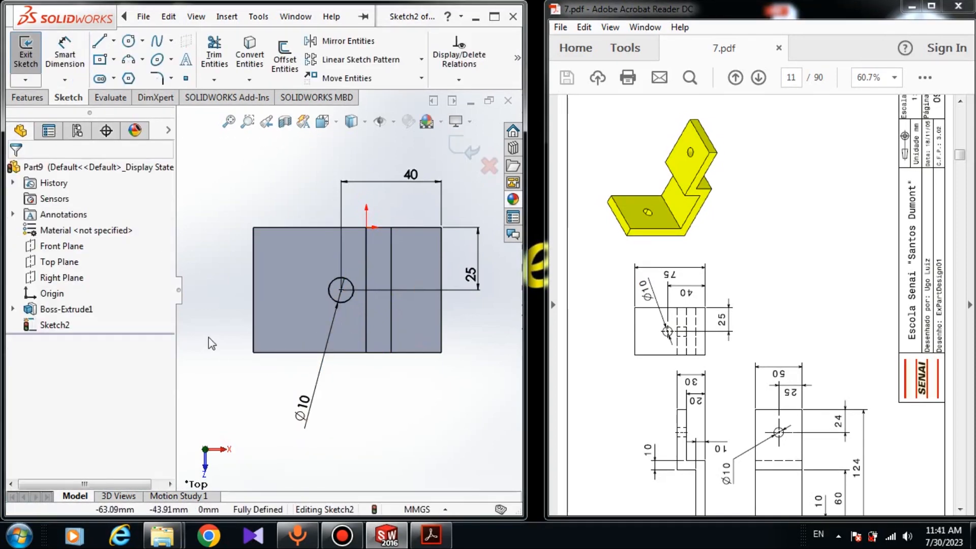
left_click(27, 97)
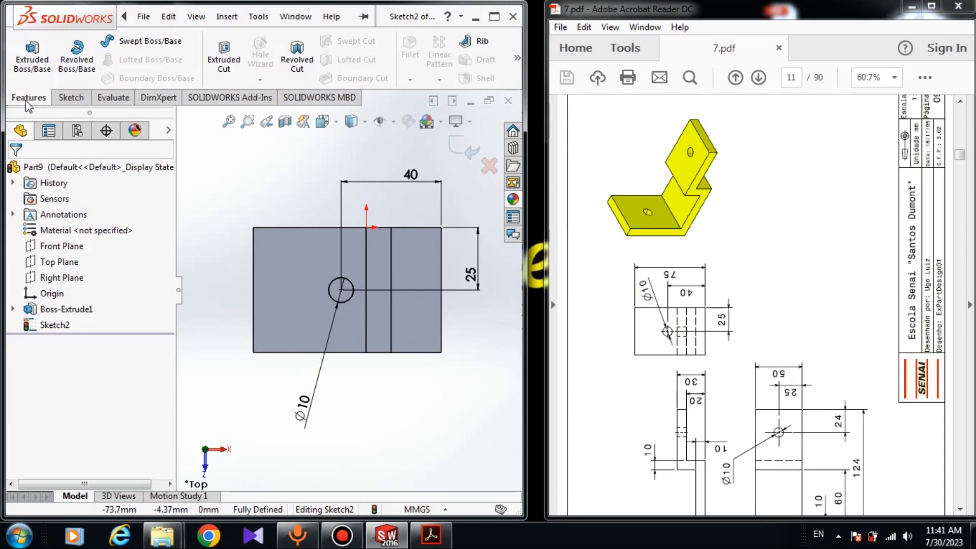
left_click(36, 61)
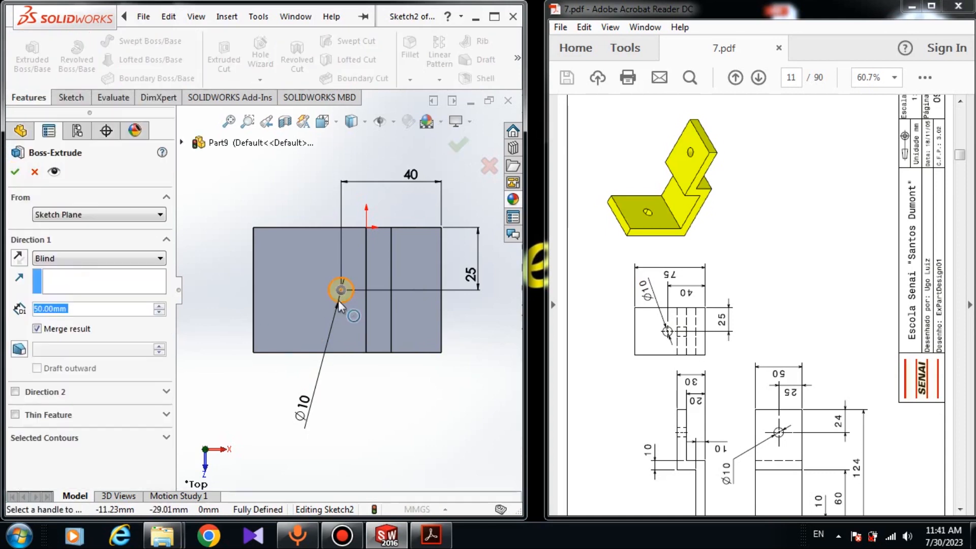
scroll(340, 295, "down", 5)
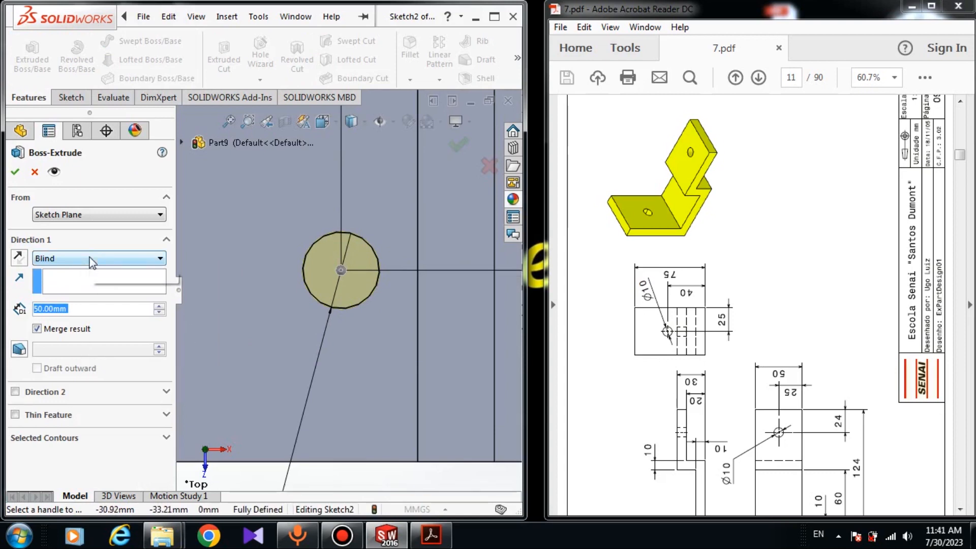
left_click(35, 171)
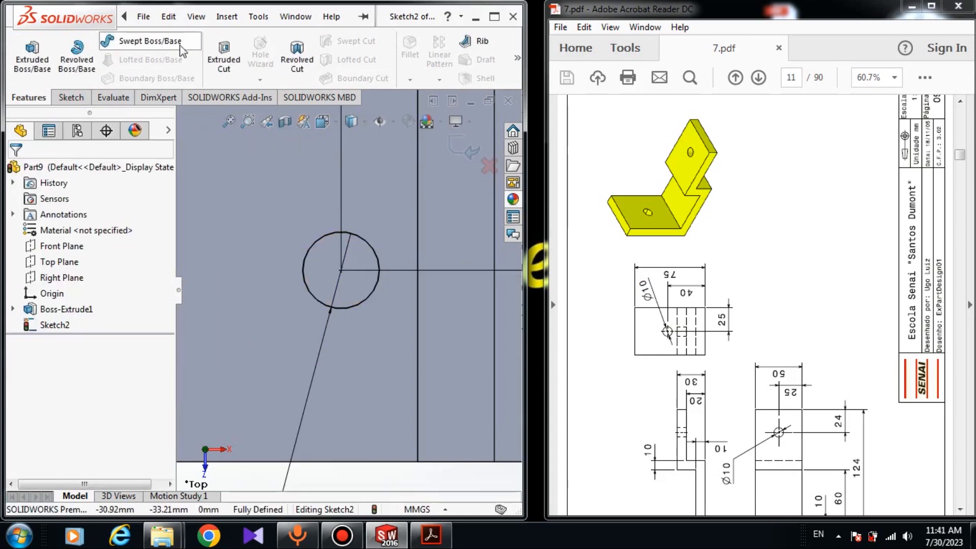
Cut the flange hole from the circle with an Extruded Cut set to Through All - Both.
left_click(224, 64)
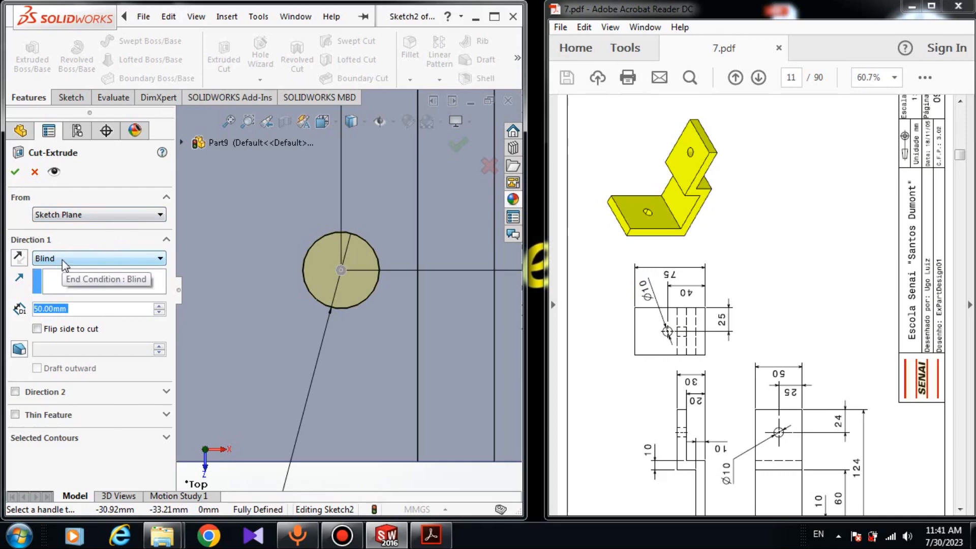
left_click(62, 260)
left_click(70, 290)
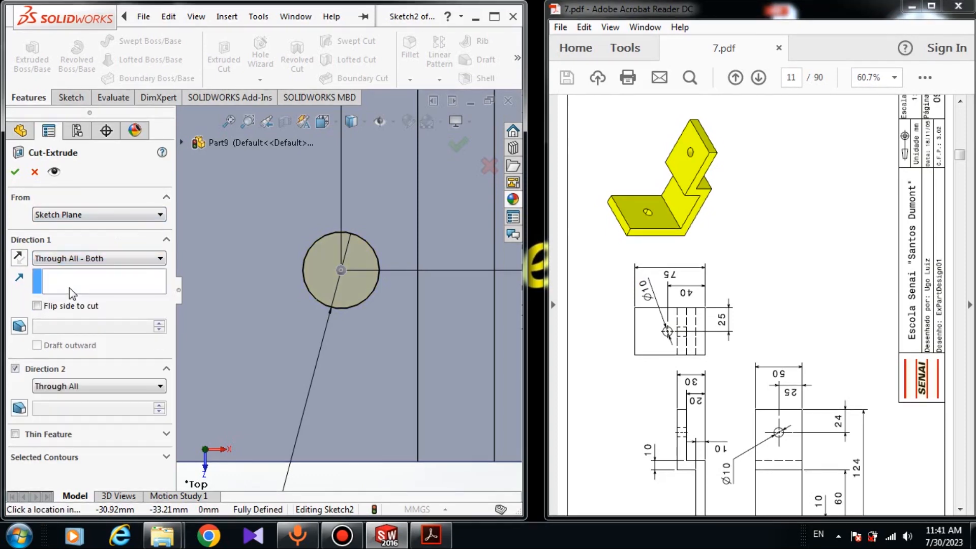
left_click(20, 172)
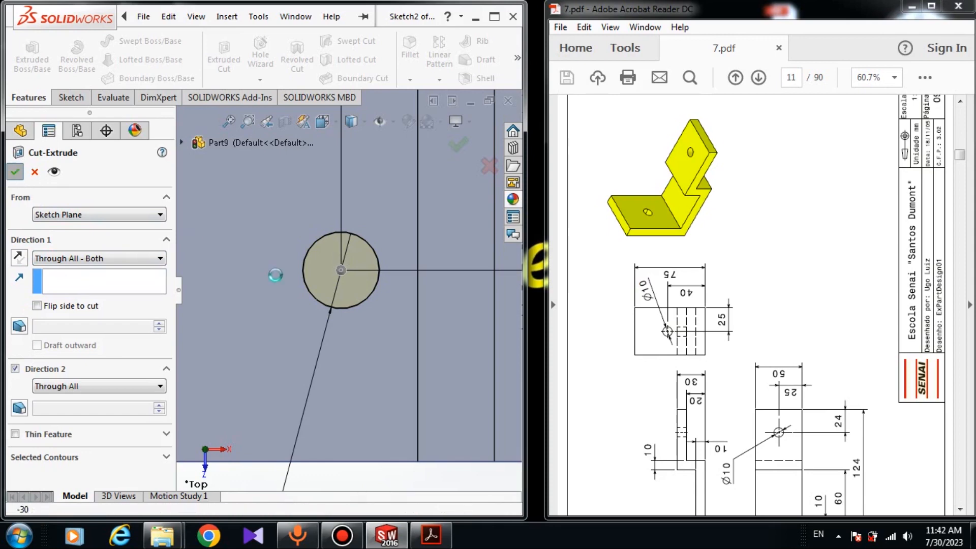
Start a sketch on the upper plate's large outer face, on the flange side, and view it square to the sketch plane.
scroll(322, 362, "up", 5)
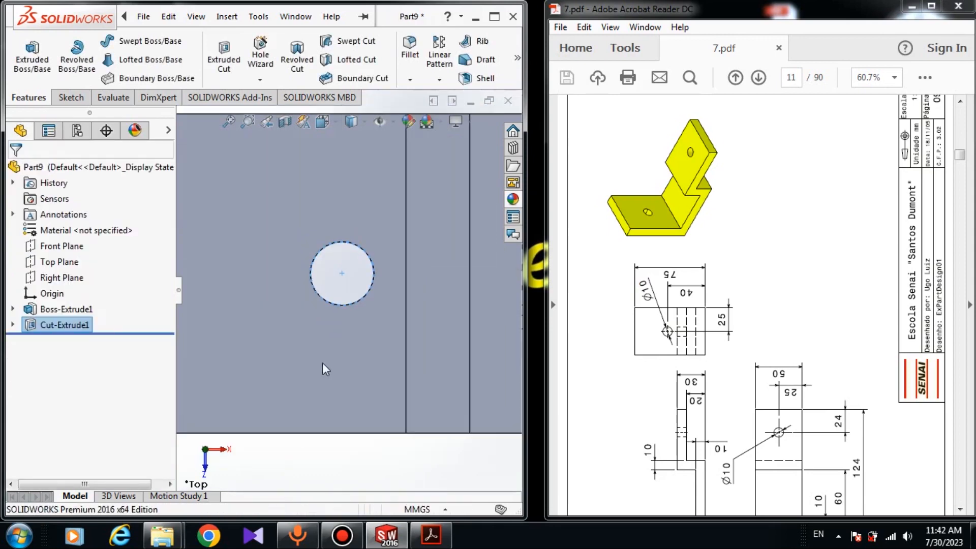
left_click(336, 380)
middle_click_drag(335, 380, 388, 330)
scroll(356, 376, "up", 3)
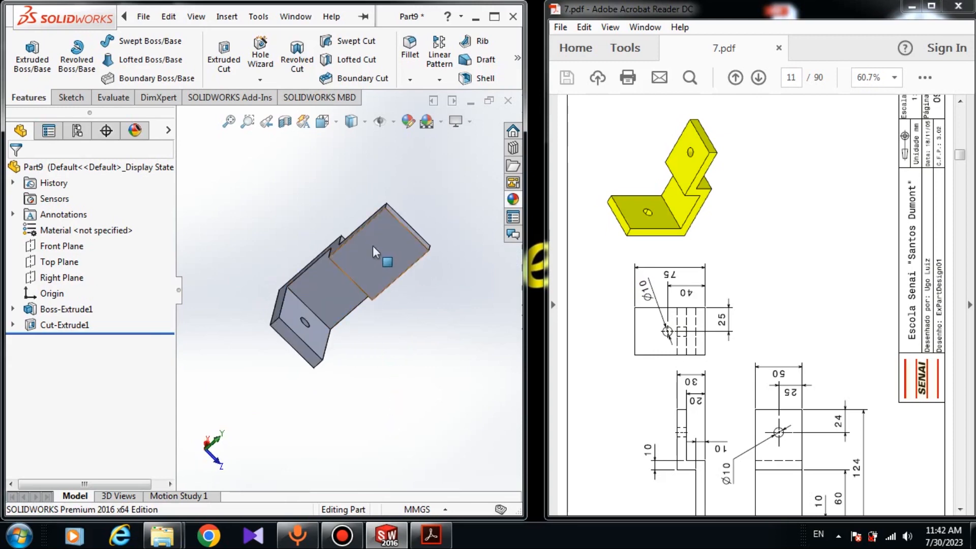
middle_click_drag(361, 295, 367, 256)
scroll(356, 247, "down", 6)
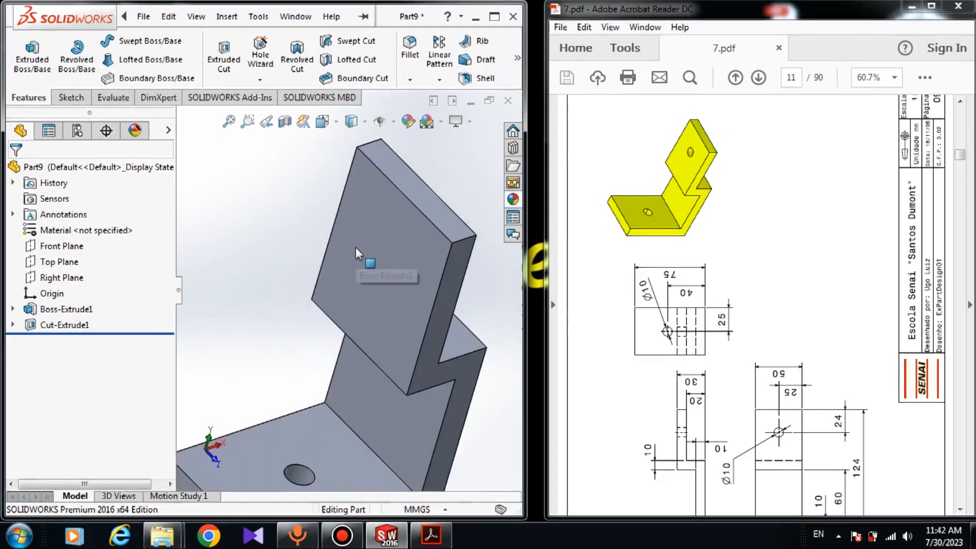
left_click(373, 237)
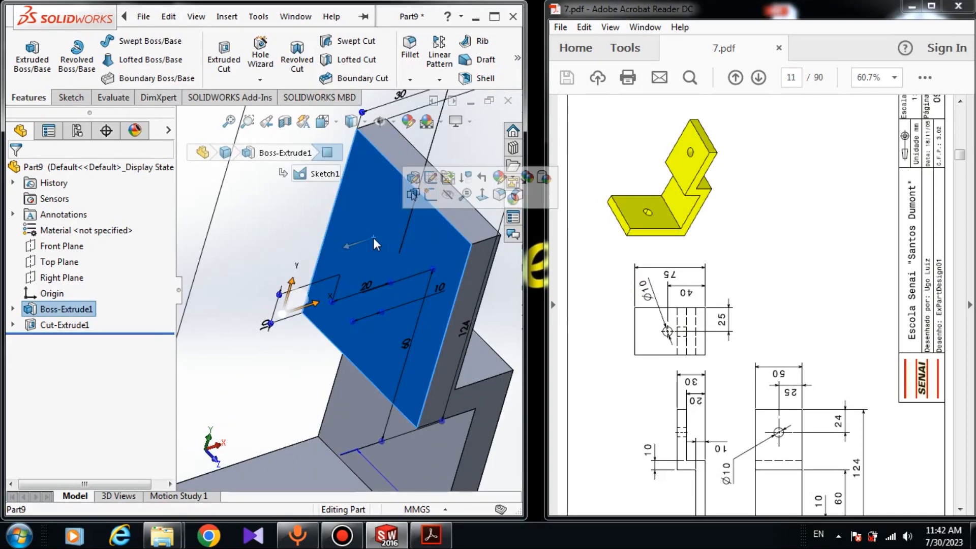
left_click(312, 244)
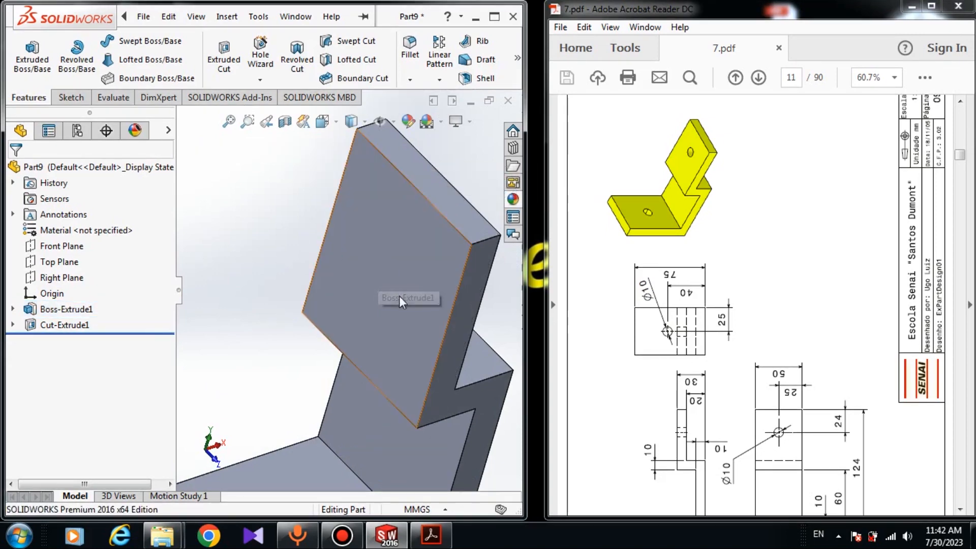
left_click(410, 283)
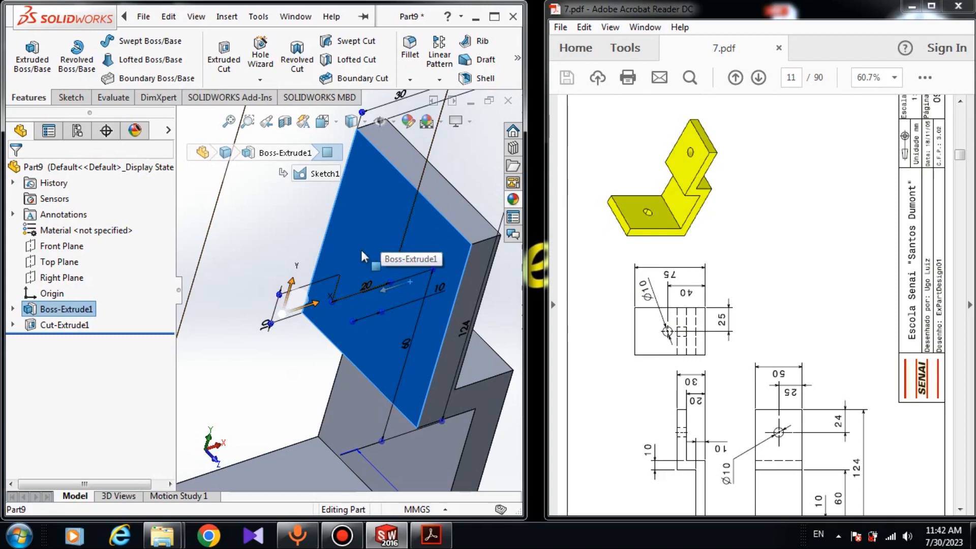
right_click(376, 227)
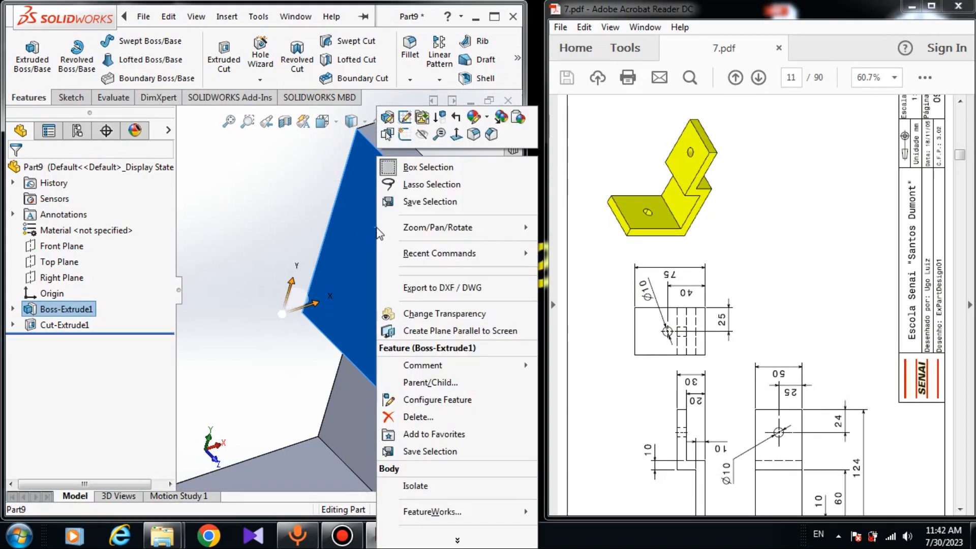
left_click(404, 134)
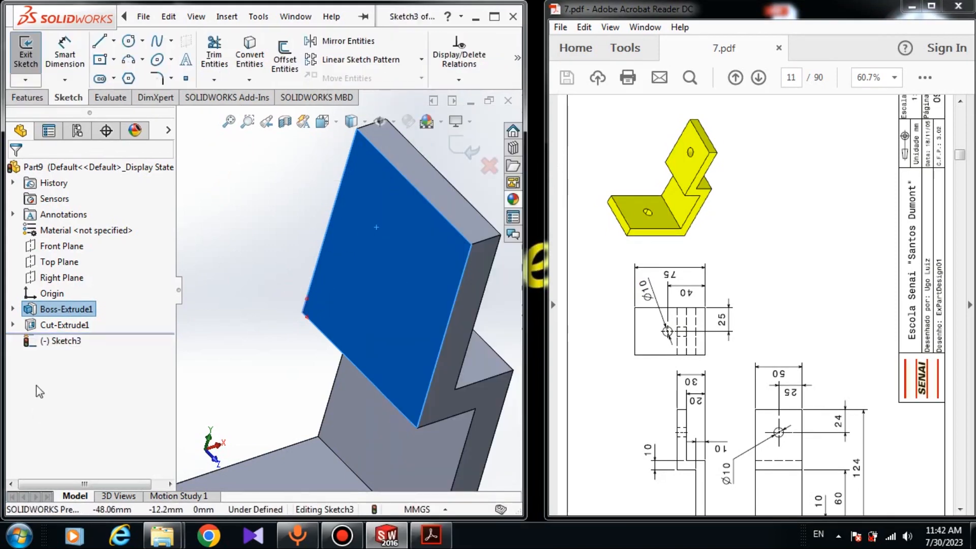
left_click(48, 342)
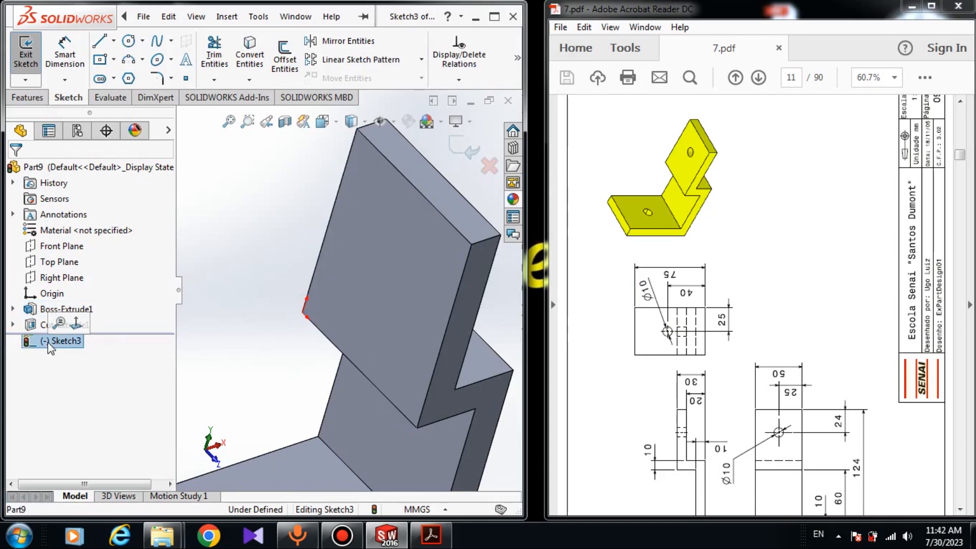
left_click(75, 325)
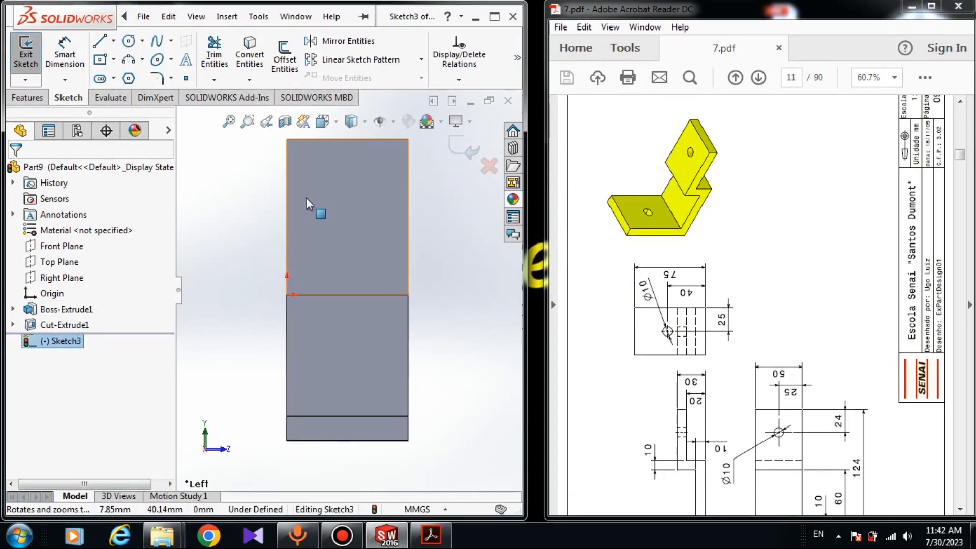
Sketch a centre-point circle about 14.2 mm in diameter on the upper plate's face, centred at about X 24.1, Y 32.5 mm.
left_click(130, 41)
left_click(345, 216)
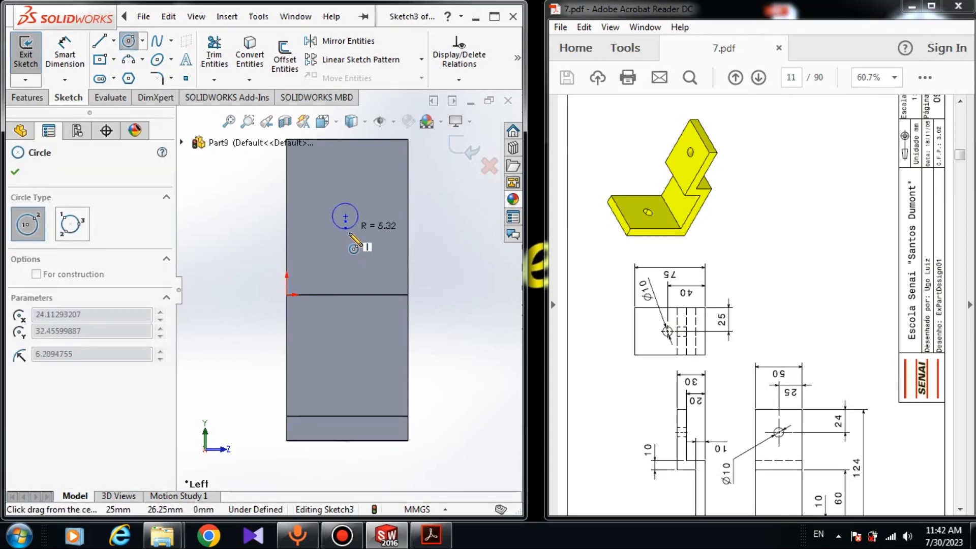
left_click(359, 226)
key("Escape")
Try to dimension the upper plate circle's diameter while checking the hole's dimensions in the 7.pdf drawing.
left_click(65, 50)
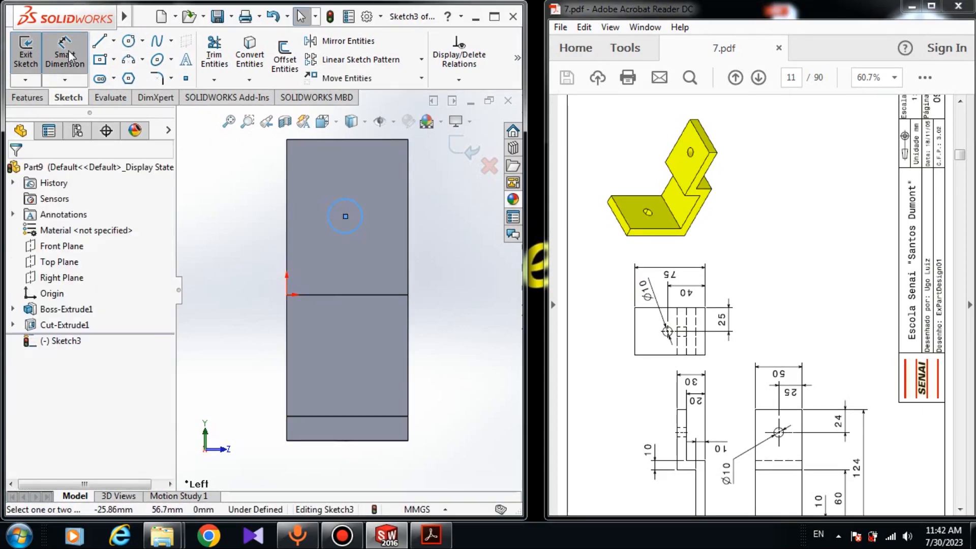
left_click(329, 224)
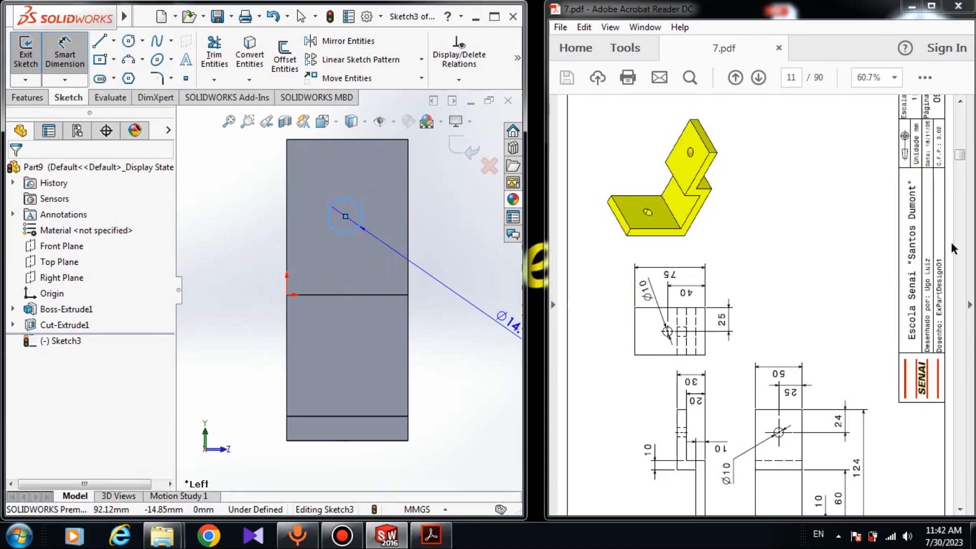
left_click_drag(961, 159, 960, 157)
scroll(712, 247, "down", 3)
scroll(711, 247, "up", 2)
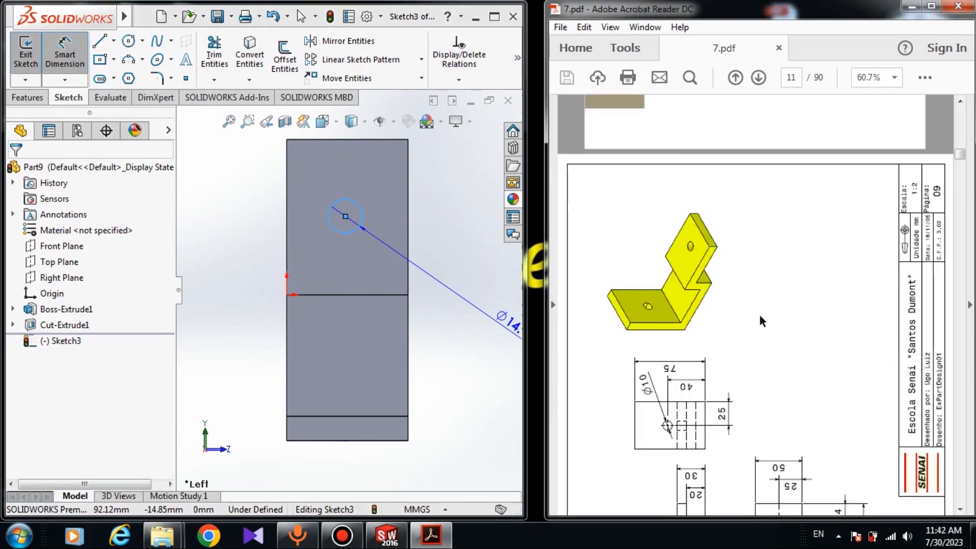
scroll(759, 312, "down", 5)
scroll(813, 397, "down", 1)
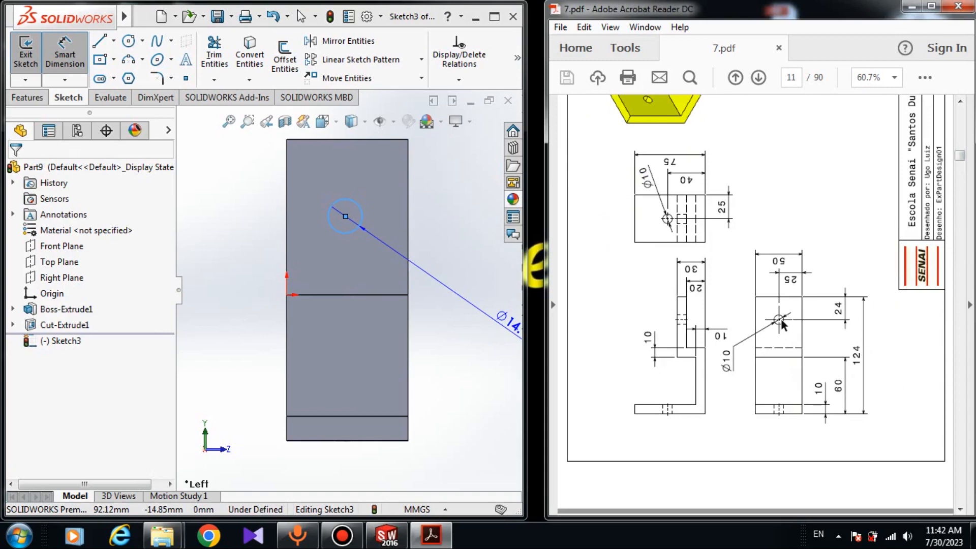
left_click(415, 220)
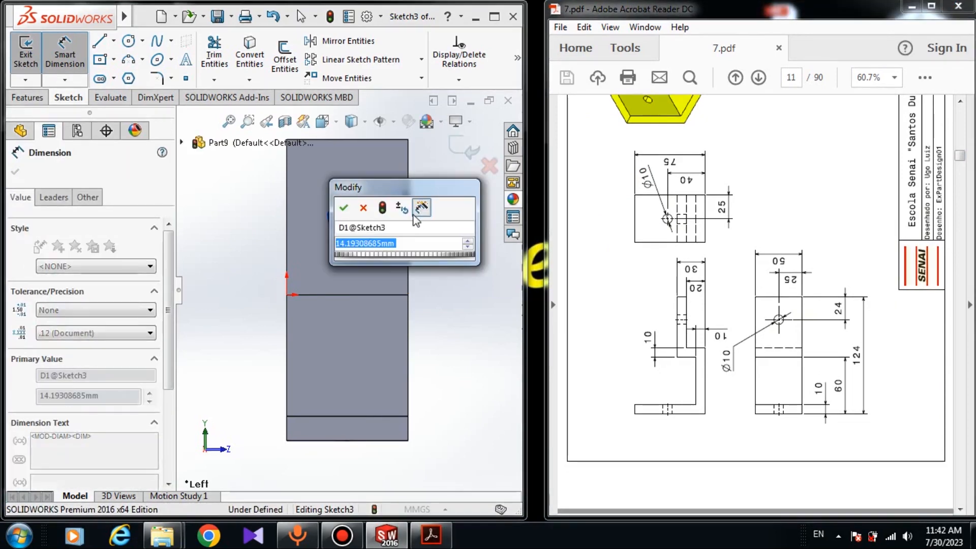
left_click(344, 209)
key("Escape")
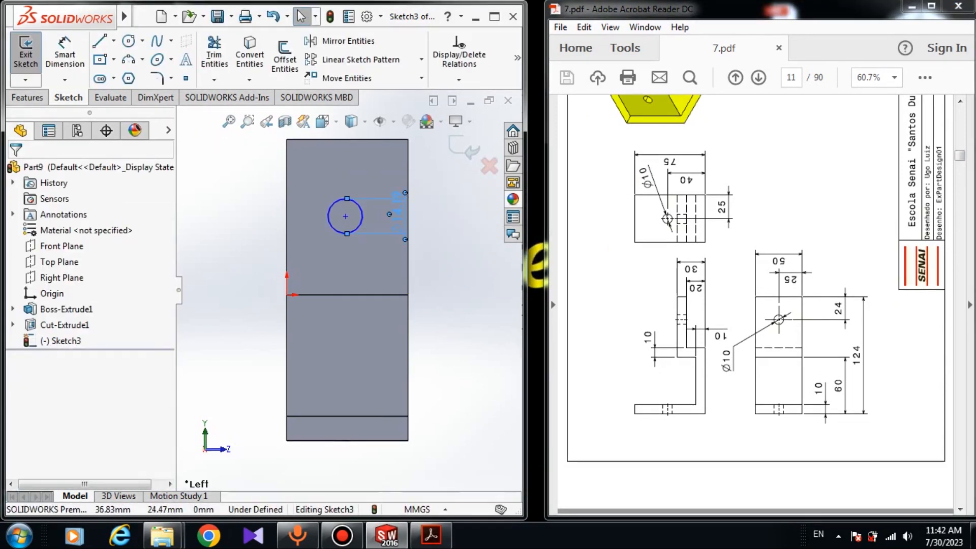
left_click(377, 238)
key("Delete")
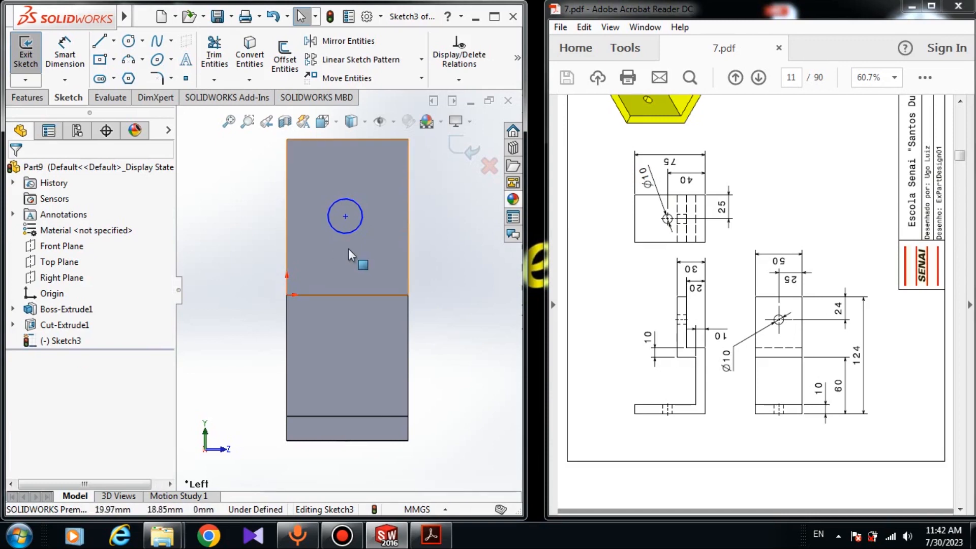
Dimension the circle's centre 25 mm horizontally from the upper plate's vertical side edge farther from the sketch origin.
left_click(65, 53)
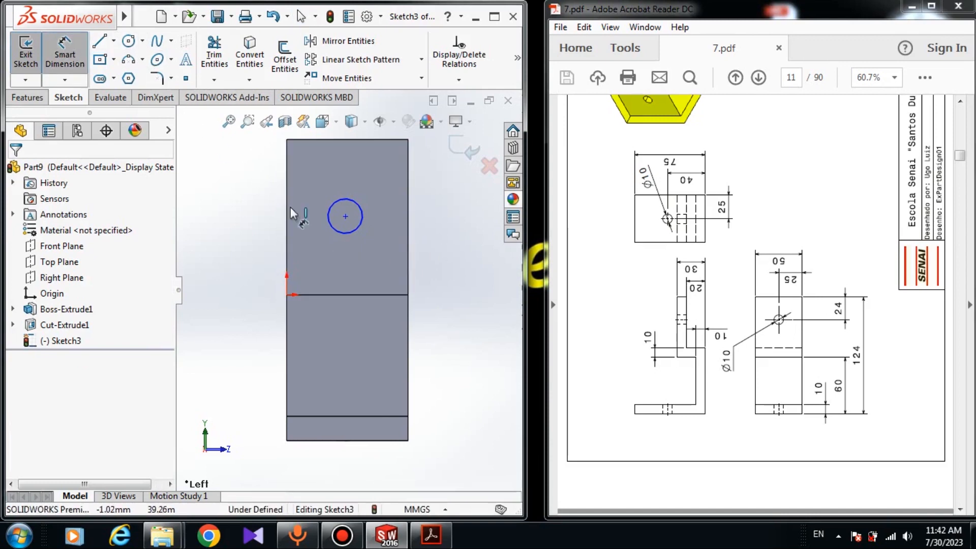
left_click(346, 217)
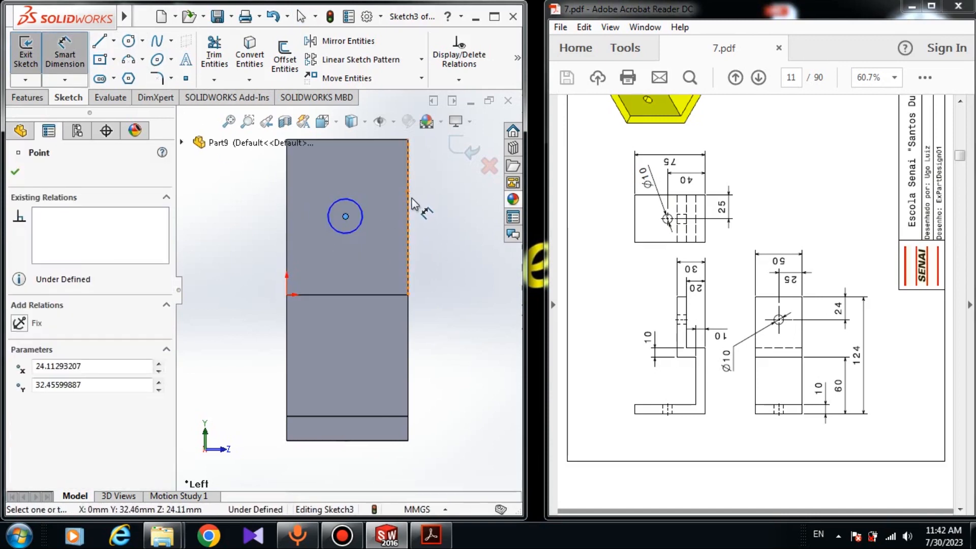
left_click(408, 204)
scroll(391, 175, "up", 4)
left_click(387, 155)
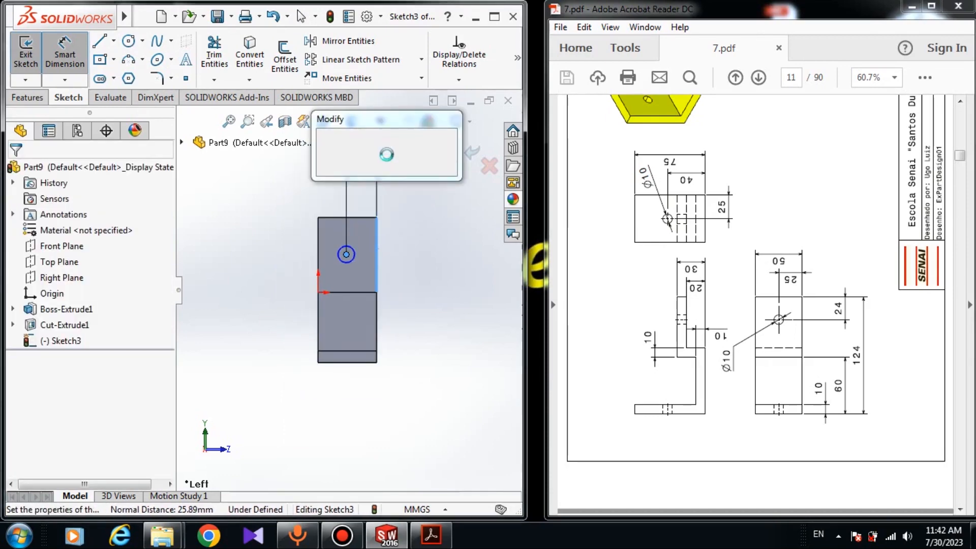
type("25")
key("Return")
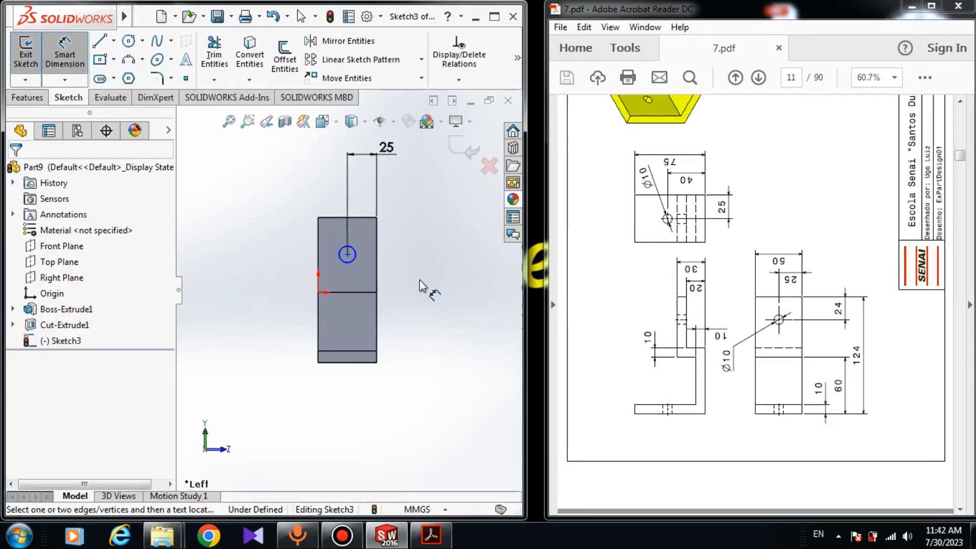
scroll(402, 288, "down", 2)
scroll(323, 261, "down", 3)
scroll(299, 262, "up", 2)
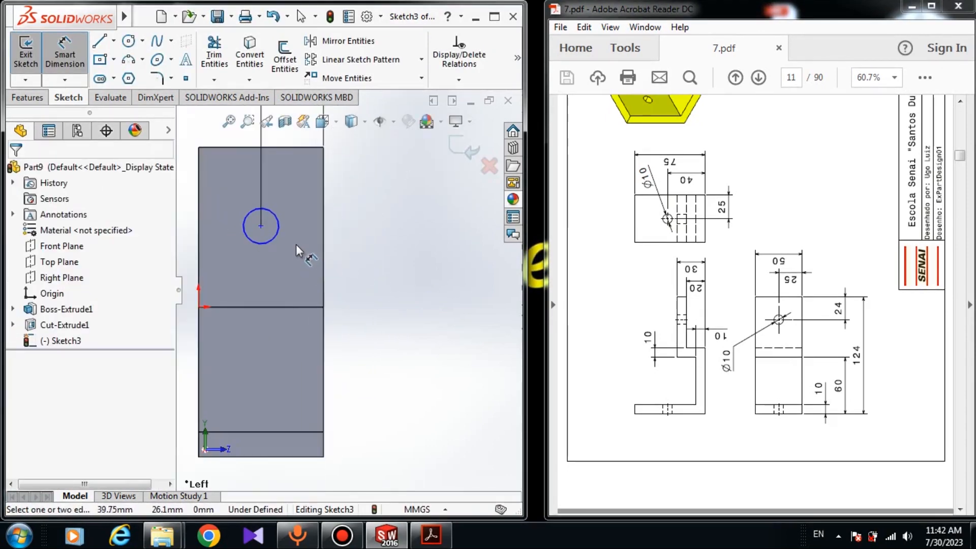
Dimension the circle's centre 24 mm vertically from the upper plate's top edge and zoom to fit.
left_click(261, 226)
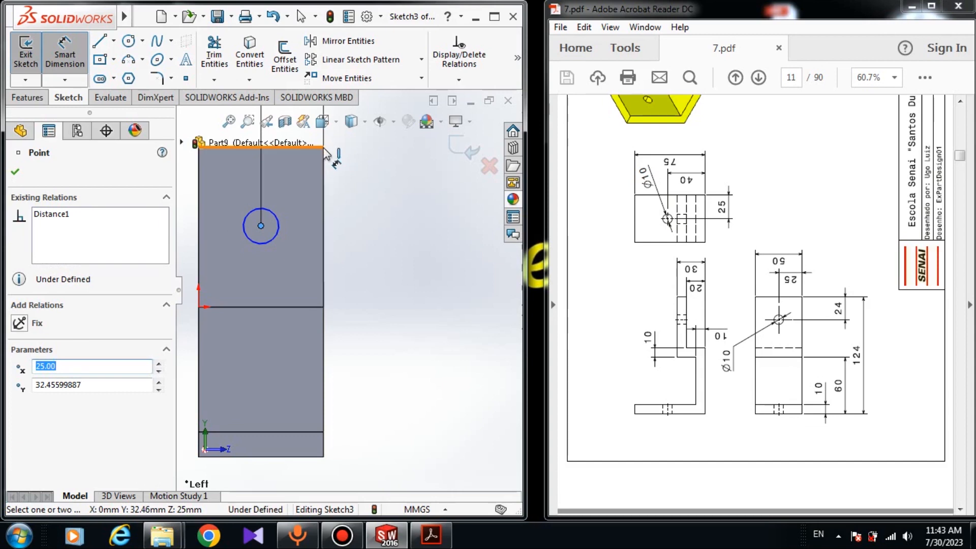
scroll(360, 209, "up", 2)
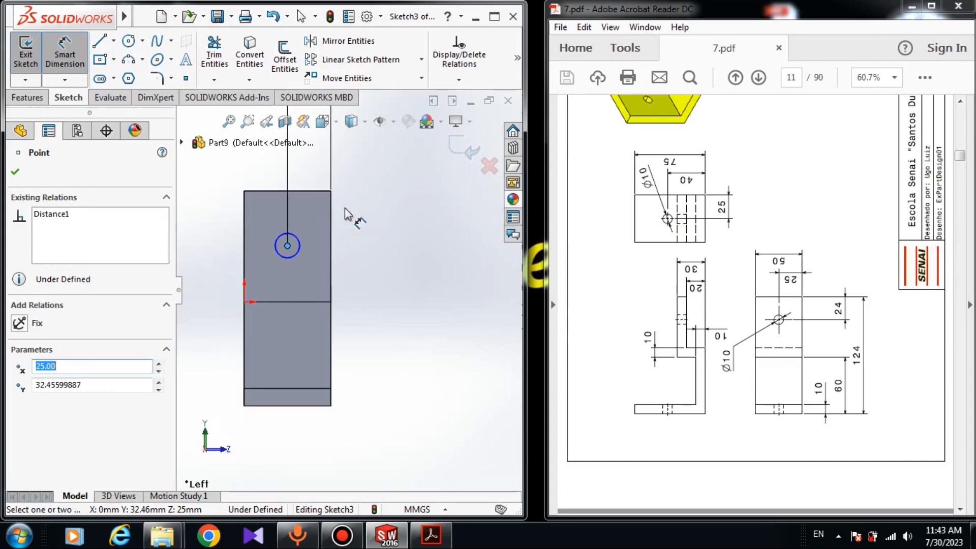
scroll(337, 202, "down", 3)
left_click(319, 195)
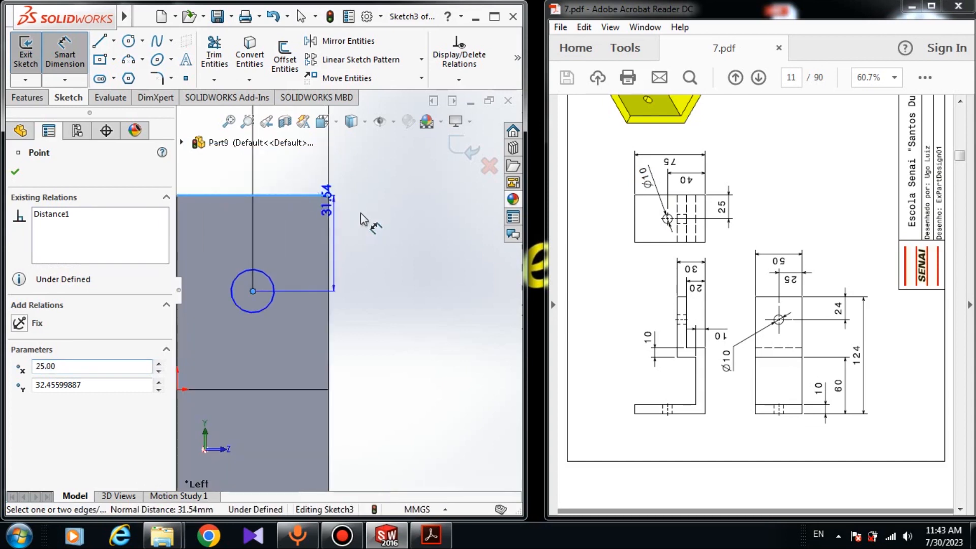
left_click(407, 220)
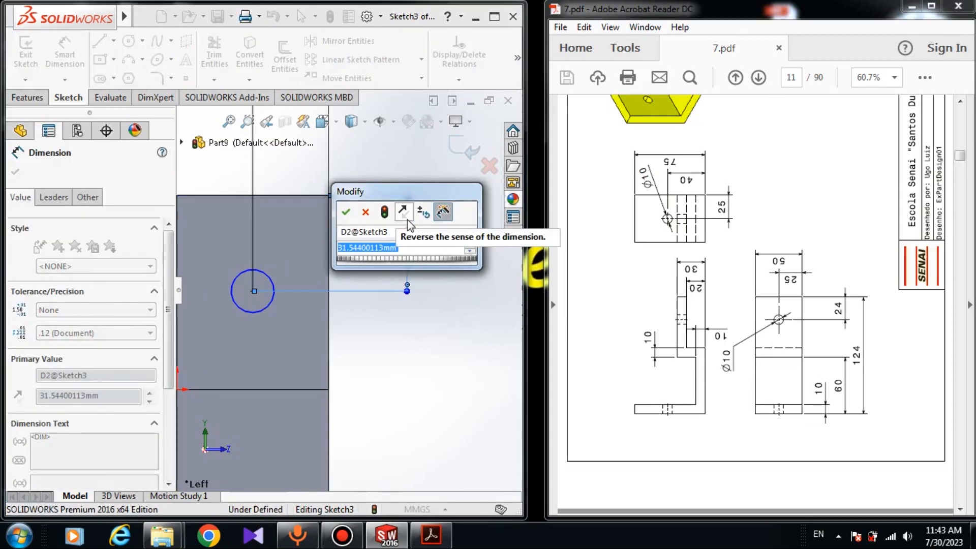
type("24")
key("Return")
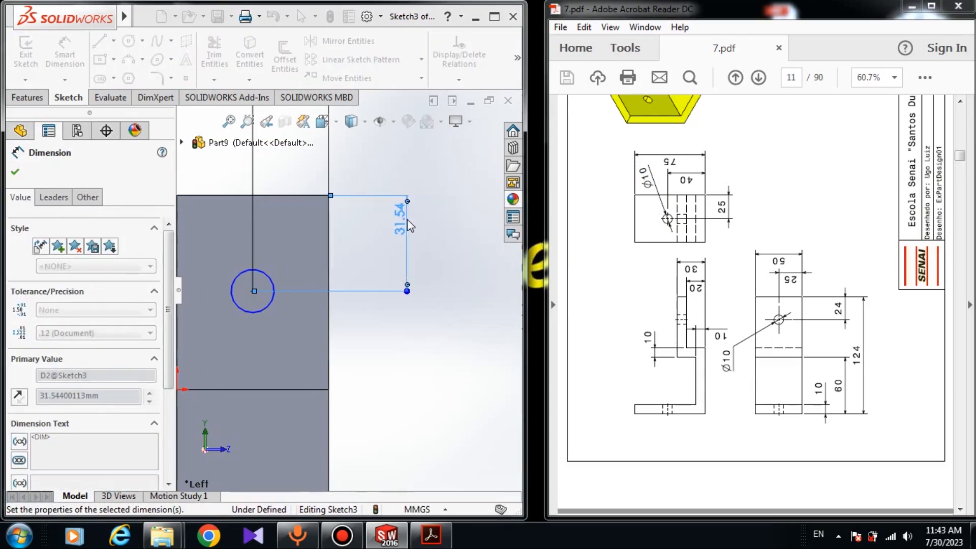
key("Escape")
key("f")
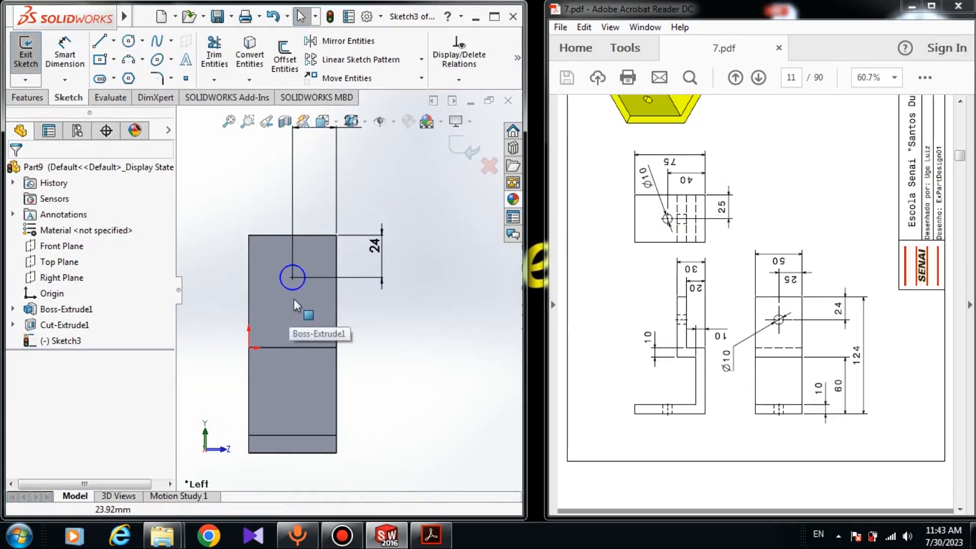
Dimension the diameter of the circle on the upper plate as 10 mm.
left_click_drag(299, 293, 307, 297)
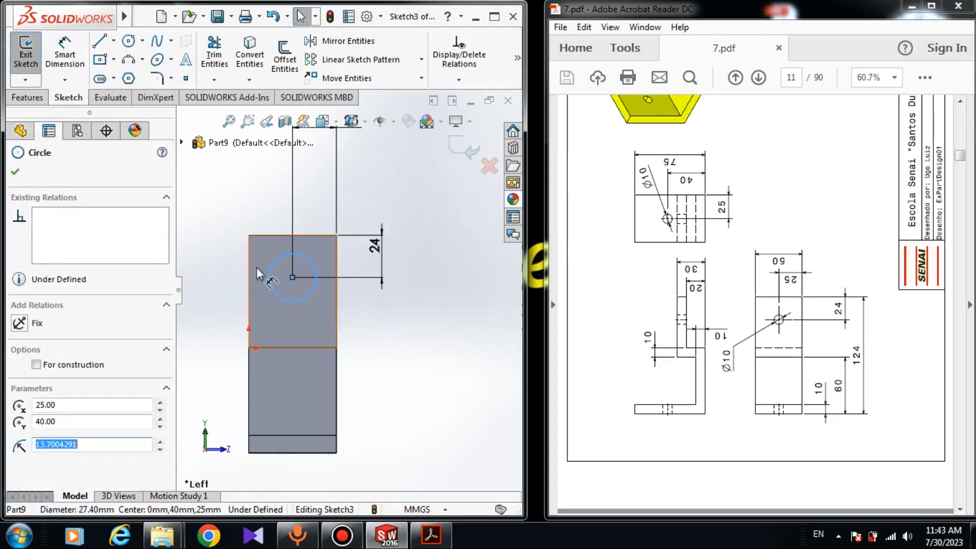
key("Escape")
left_click(69, 60)
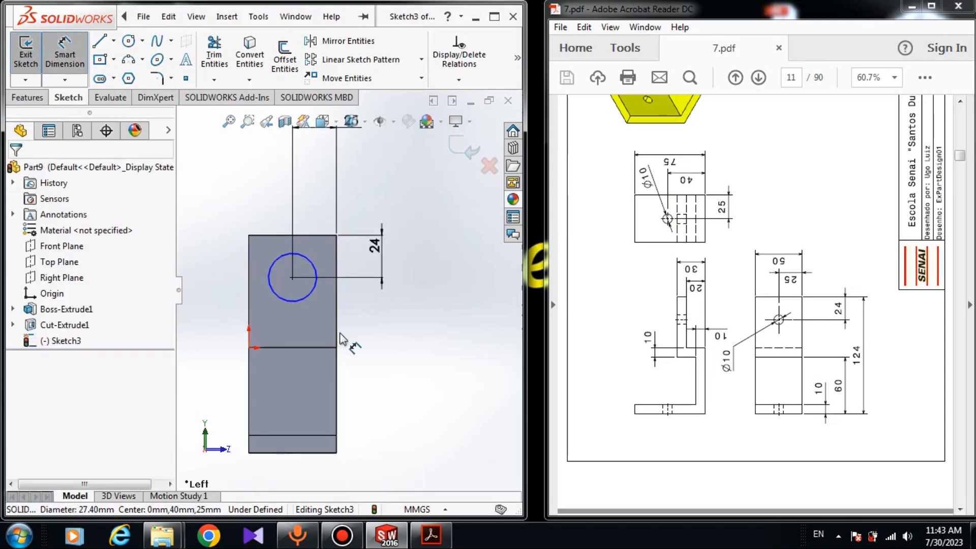
left_click(310, 296)
left_click(350, 327)
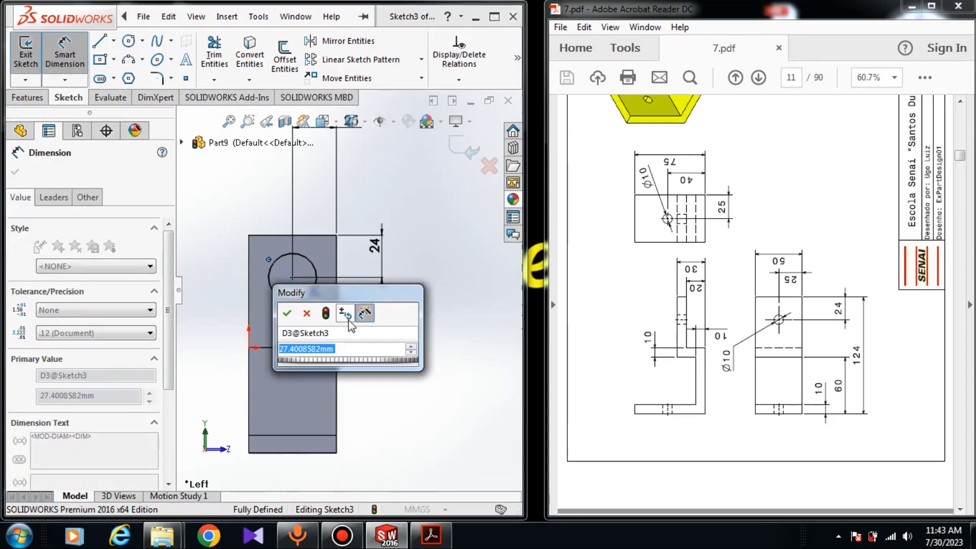
type("10")
key("Return")
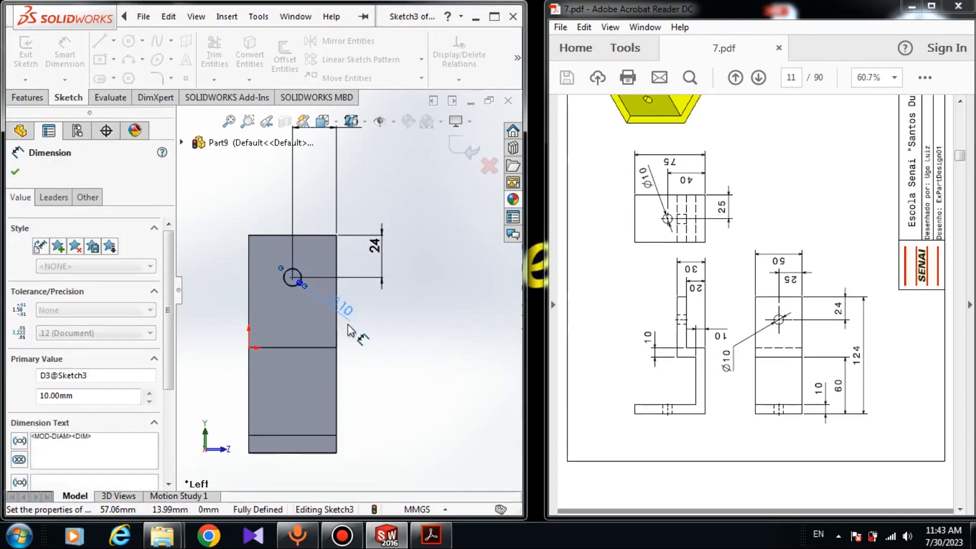
key("Escape")
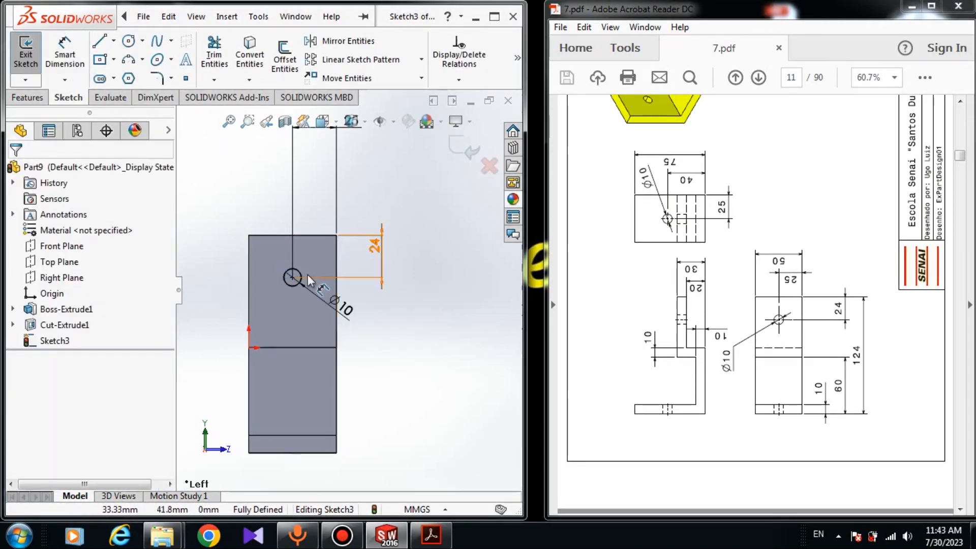
Cut the circle through the upper plate with an Extruded Cut using the Through All - Both end condition.
left_click(28, 97)
left_click(224, 57)
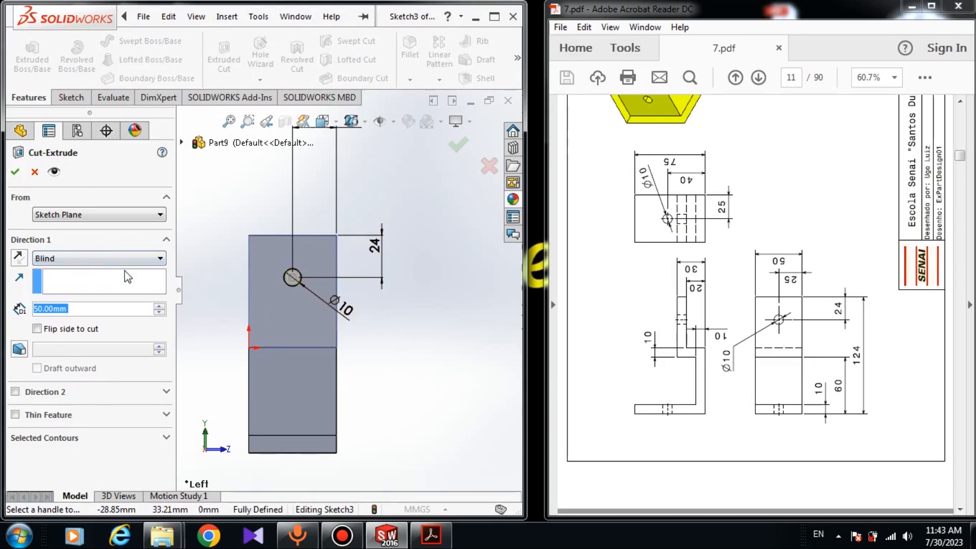
left_click(80, 255)
left_click(87, 289)
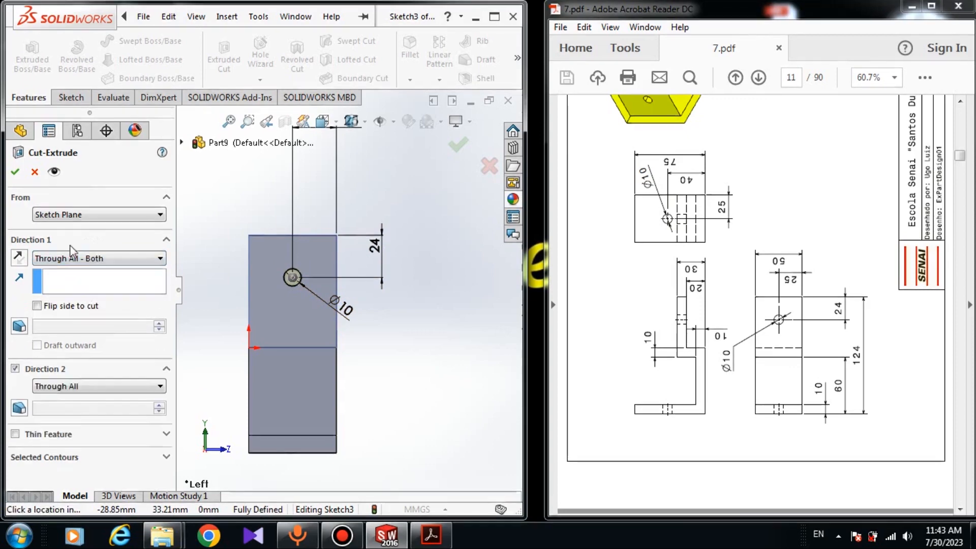
left_click(17, 172)
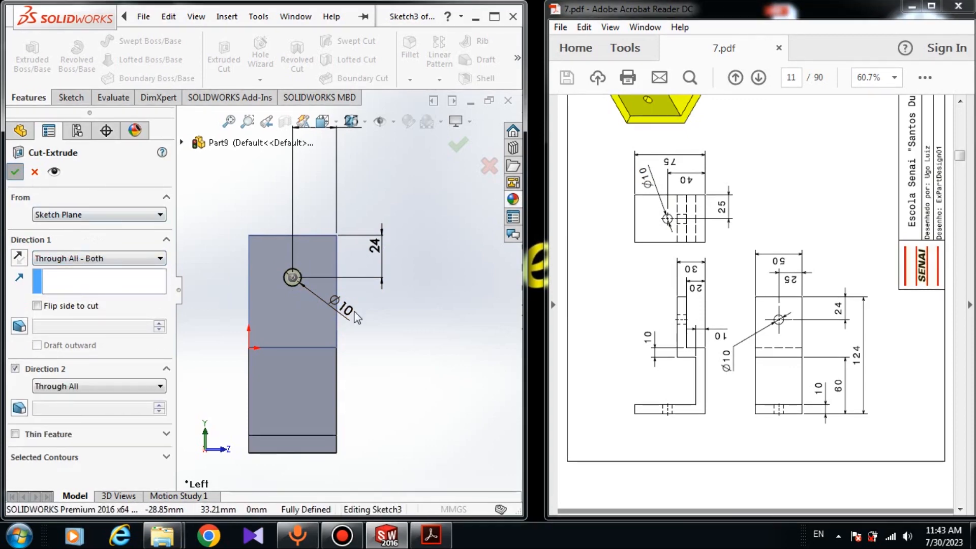
Examine the bracket and both of its holes from several standard and angled orientations.
middle_click_drag(383, 334, 311, 353)
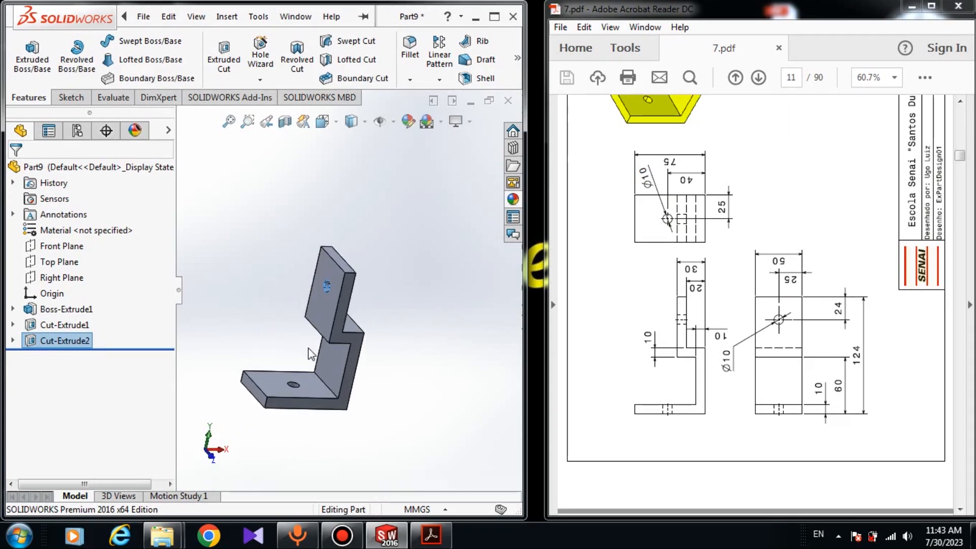
left_click(322, 121)
left_click(314, 260)
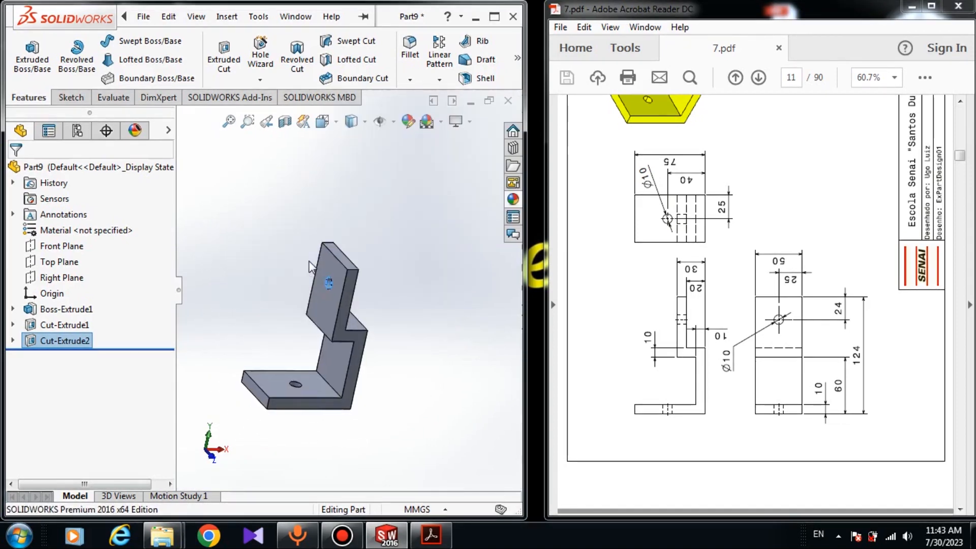
left_click(358, 122)
left_click(325, 123)
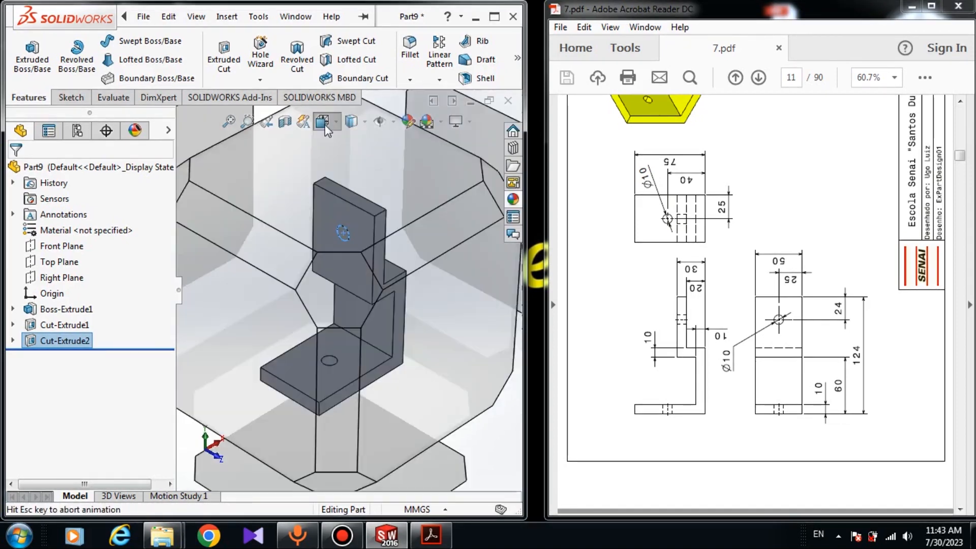
left_click(311, 238)
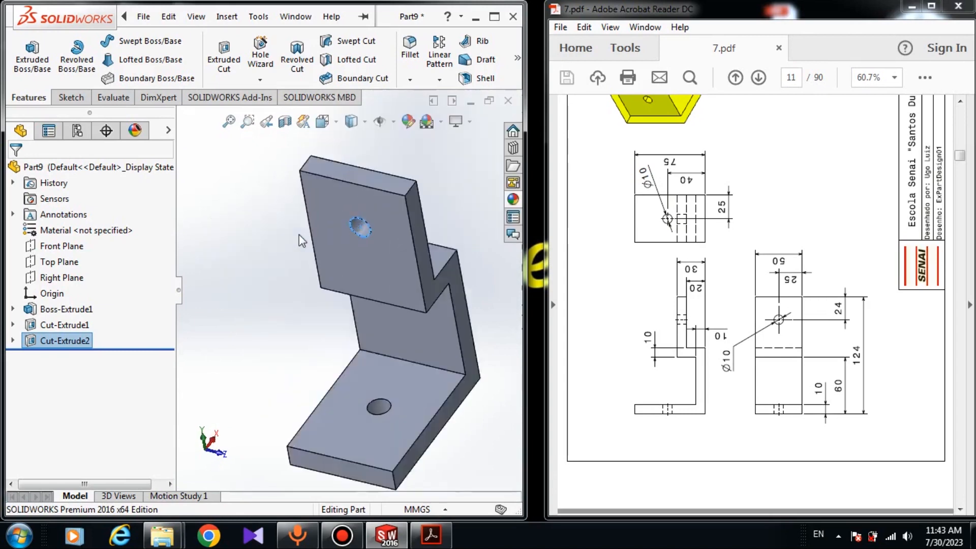
left_click(322, 122)
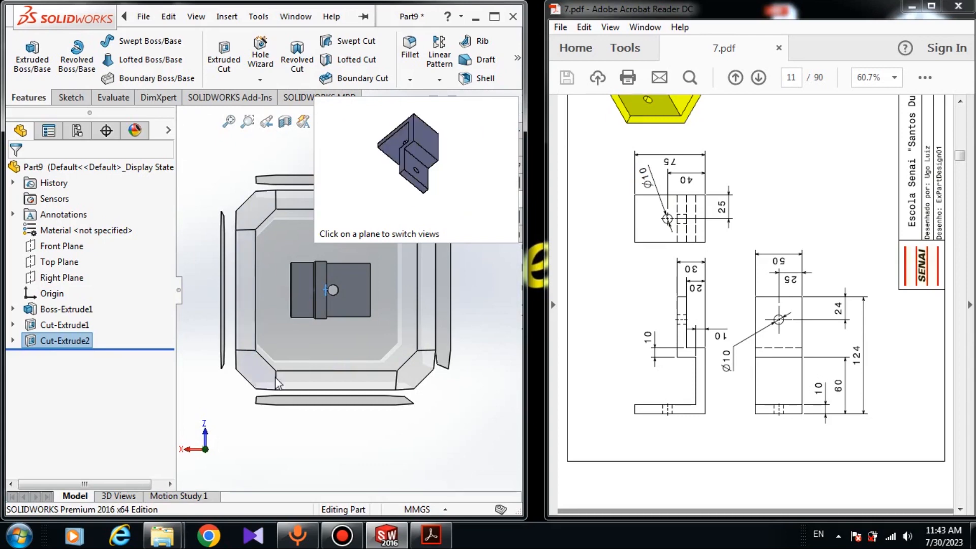
left_click(425, 365)
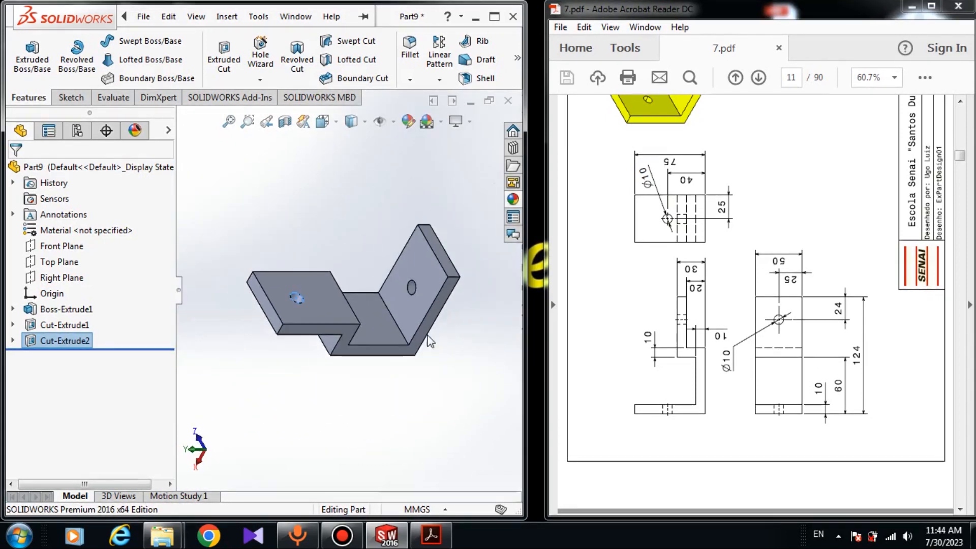
left_click(271, 375)
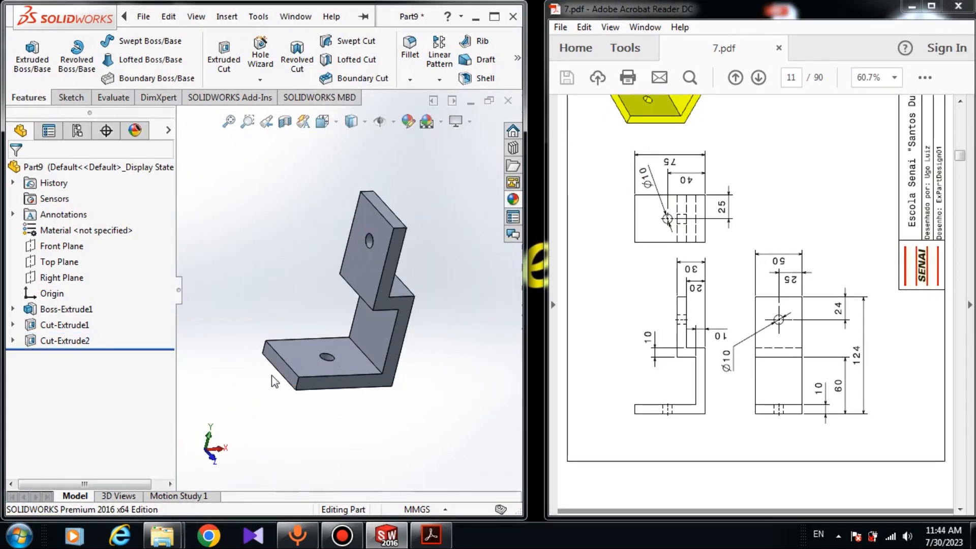
Apply a red colour from the standard swatches to the appearance of the whole part.
left_click(75, 171)
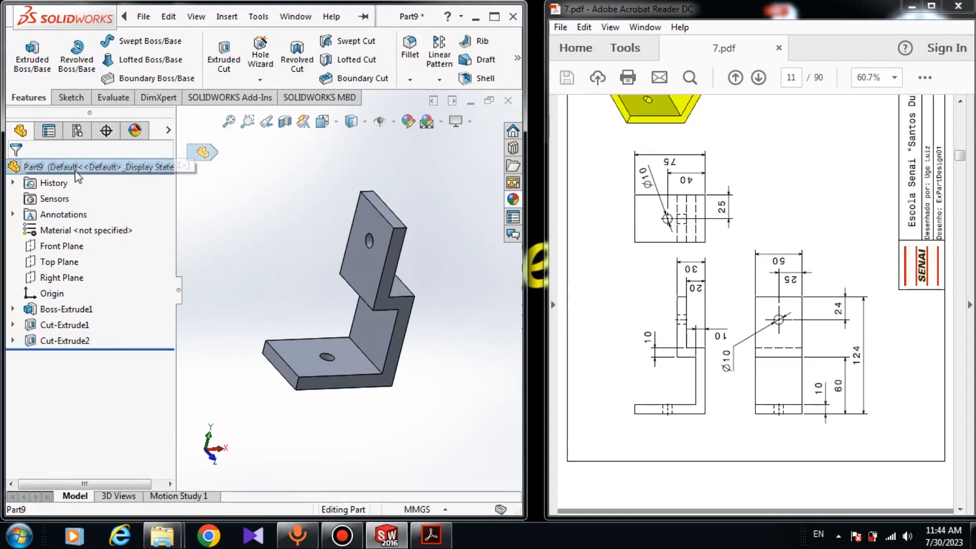
left_click(408, 122)
left_click(77, 479)
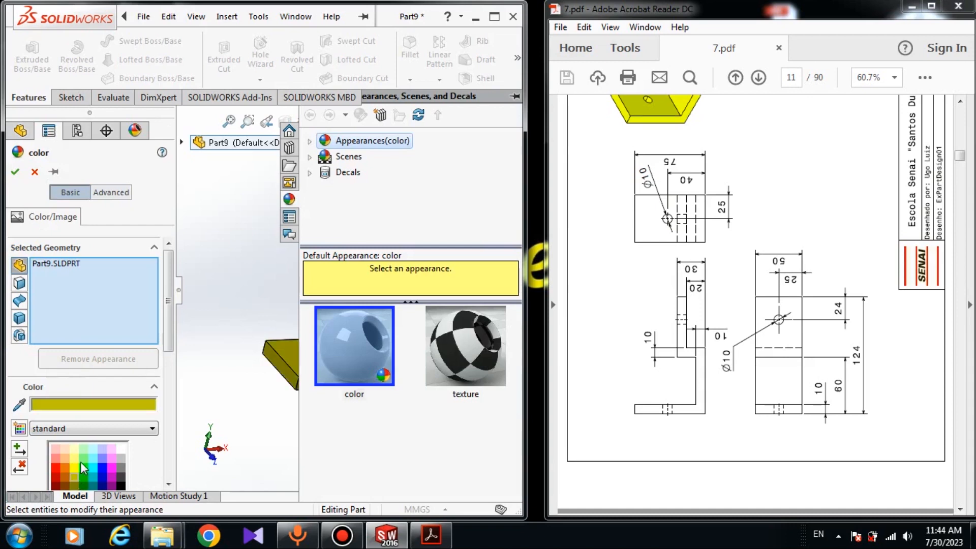
left_click(80, 462)
left_click(78, 459)
left_click(70, 474)
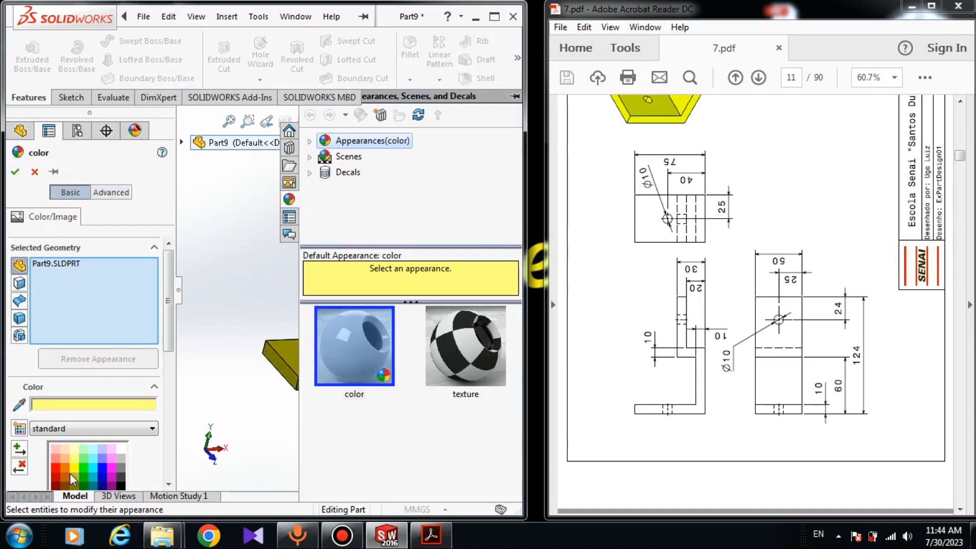
left_click(83, 450)
left_click(103, 471)
left_click(93, 468)
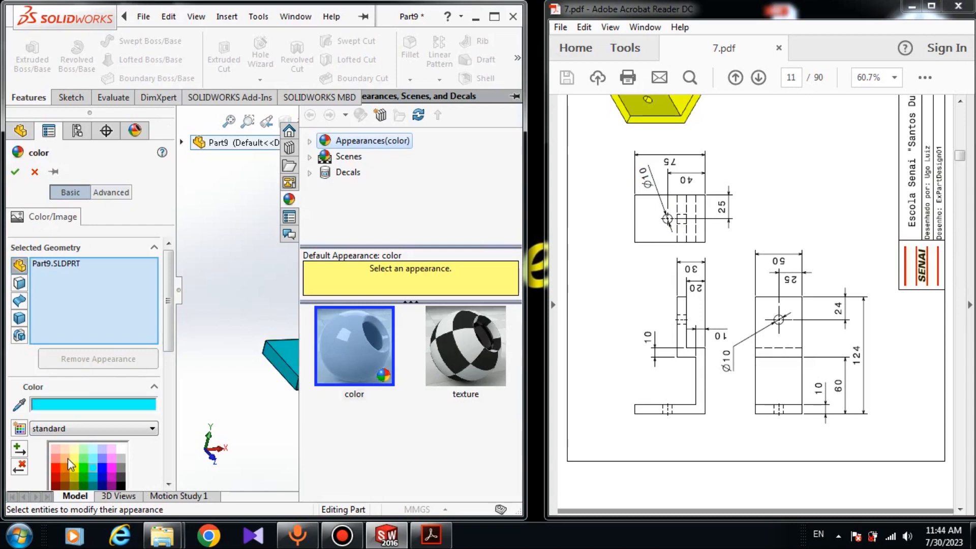
left_click(75, 463)
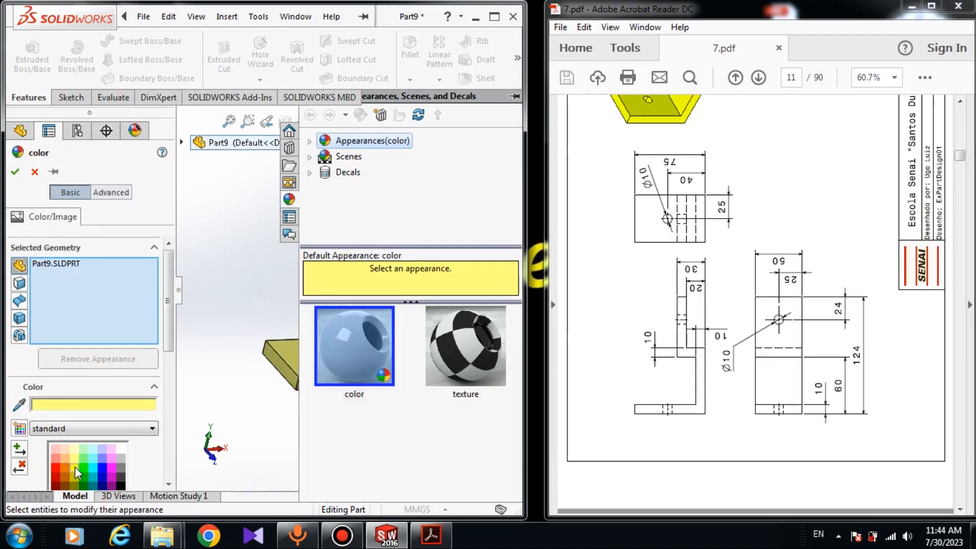
left_click(75, 467)
left_click(54, 472)
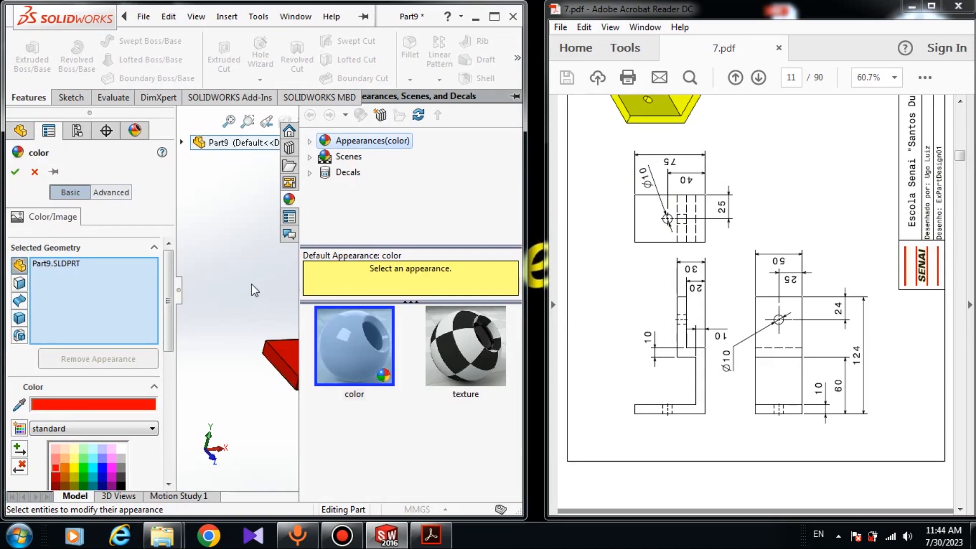
left_click(15, 172)
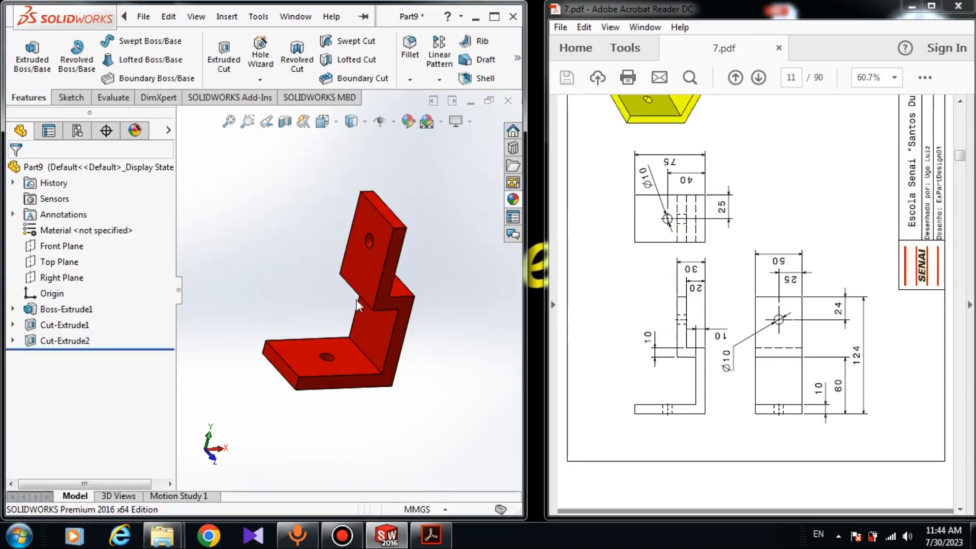
Minimize the 7.pdf drawing window.
middle_click_drag(358, 302, 388, 291)
left_click(912, 8)
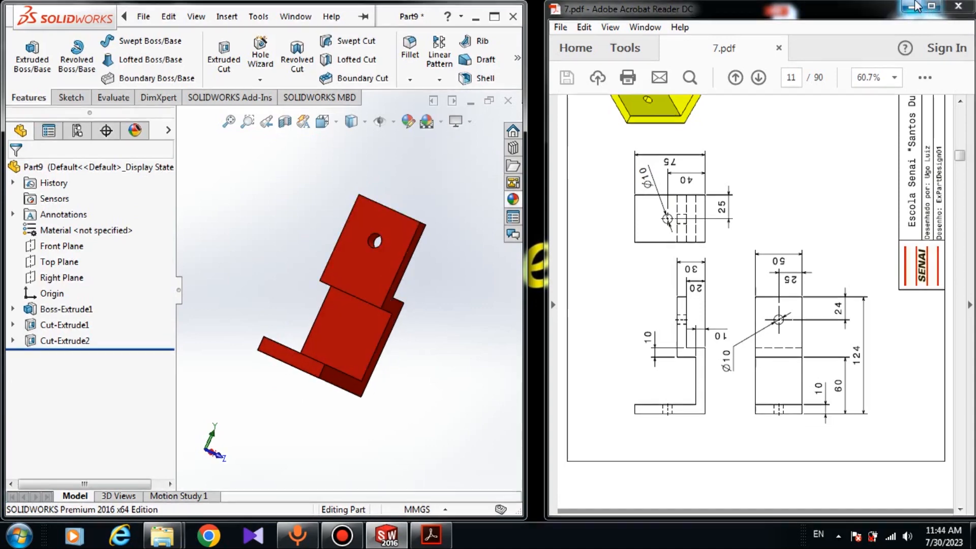